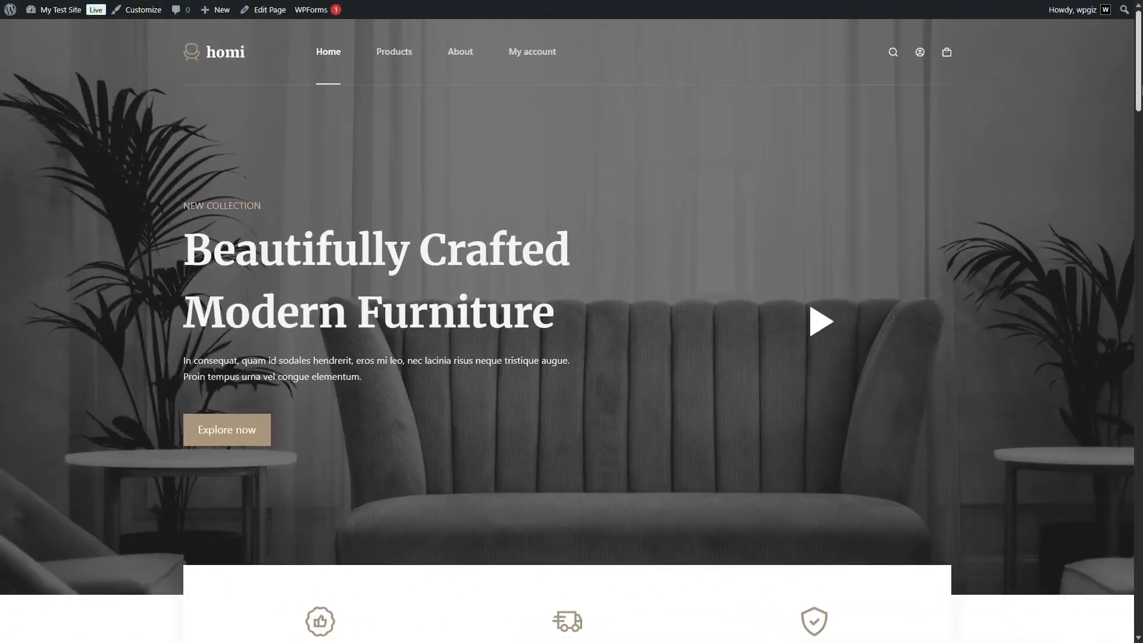
Look over the plugin site's feature overview and the furniture store's home and Products pages.
{"action": "scroll", "coordinate": [1027, 228], "scroll_direction": "down", "scroll_amount": 5}
{"action": "scroll", "coordinate": [572, 351], "scroll_direction": "down", "scroll_amount": 6}
{"action": "scroll", "coordinate": [572, 351], "scroll_direction": "up", "scroll_amount": 10}
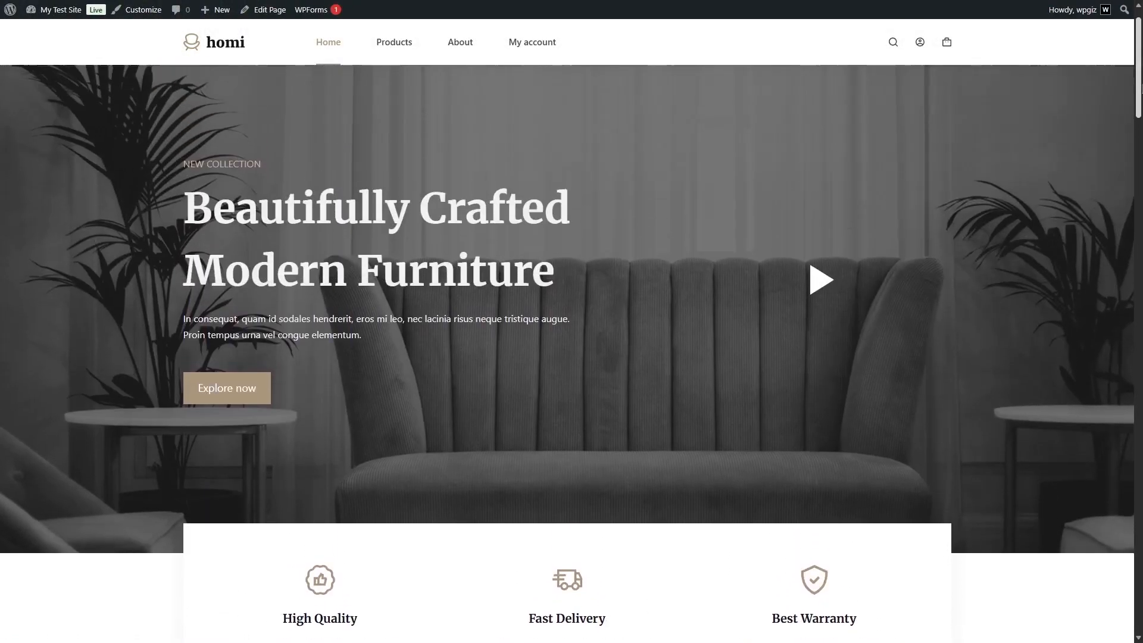
{"action": "left_click_drag", "start_coordinate": [1141, 89], "coordinate": [1129, 64]}
{"action": "left_click", "coordinate": [389, 54]}
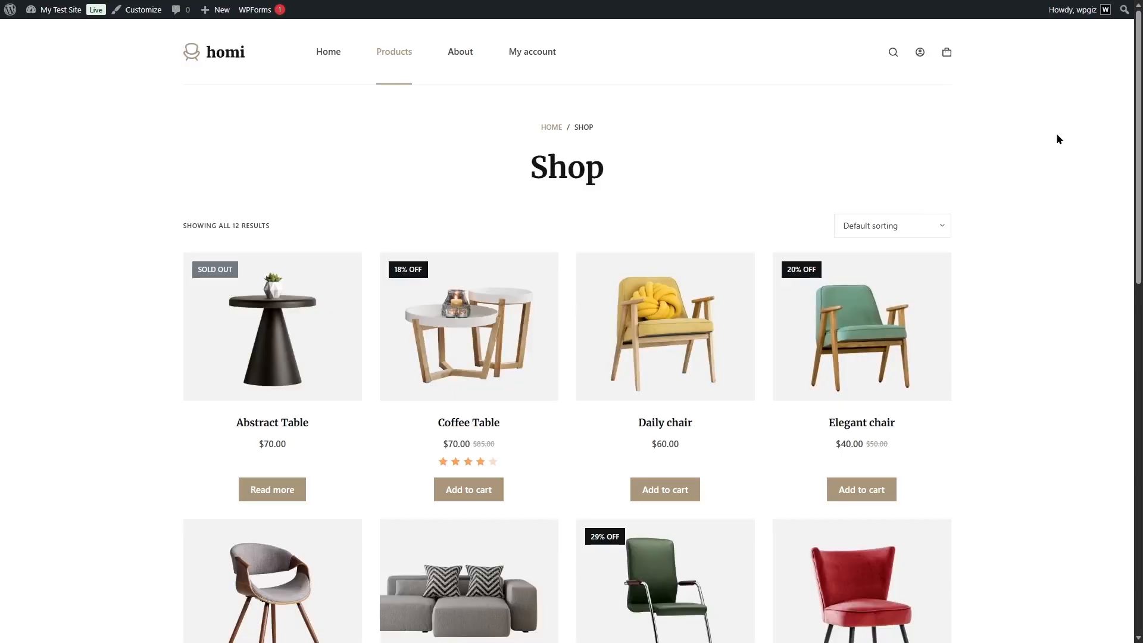
{"action": "mouse_move", "coordinate": [1141, 90]}
{"action": "left_mouse_down"}
{"action": "mouse_move", "coordinate": [1141, 215]}
{"action": "mouse_move", "coordinate": [1141, 100]}
{"action": "left_mouse_up"}
Go to the site's WordPress dashboard and open the page for adding plugins.
{"action": "mouse_move", "coordinate": [57, 9]}
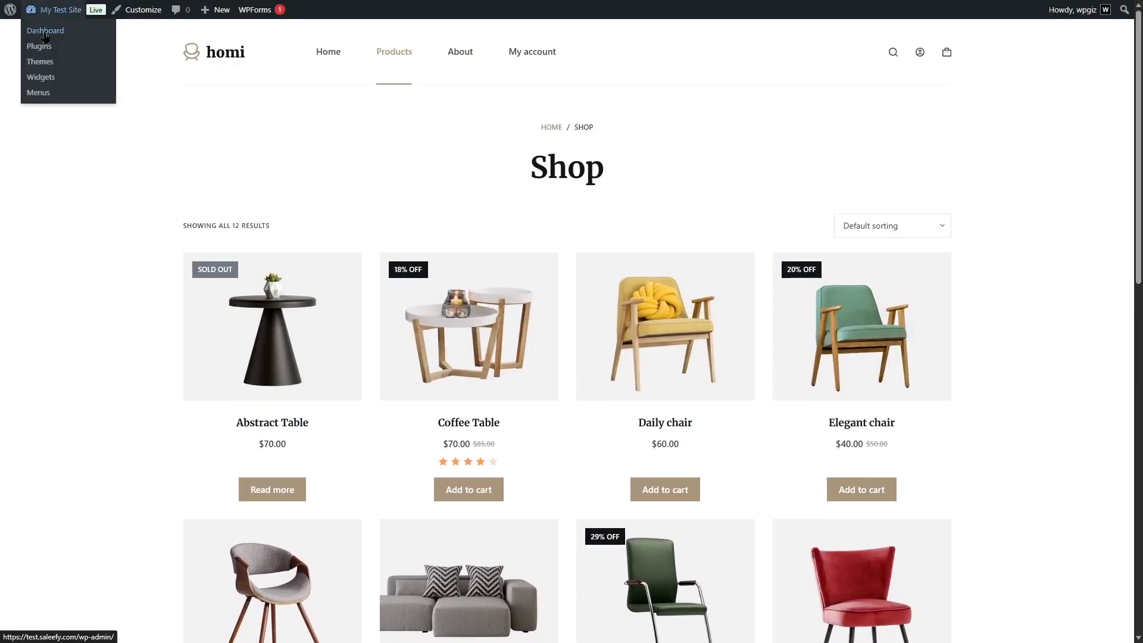
{"action": "left_click", "coordinate": [45, 31]}
{"action": "mouse_move", "coordinate": [39, 368]}
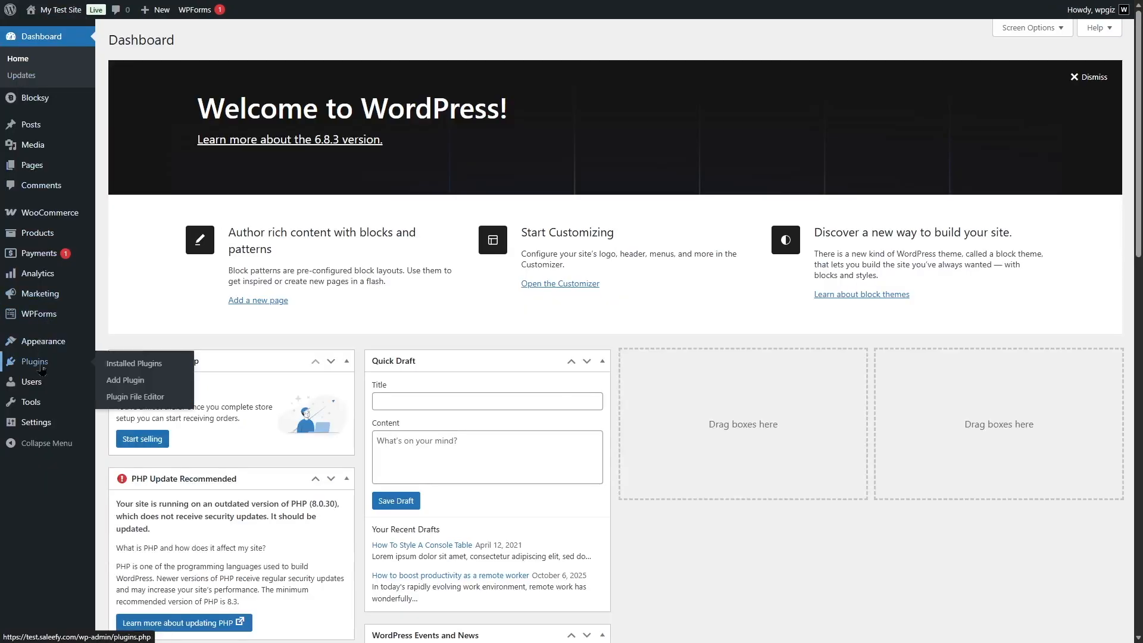
{"action": "left_click", "coordinate": [139, 387]}
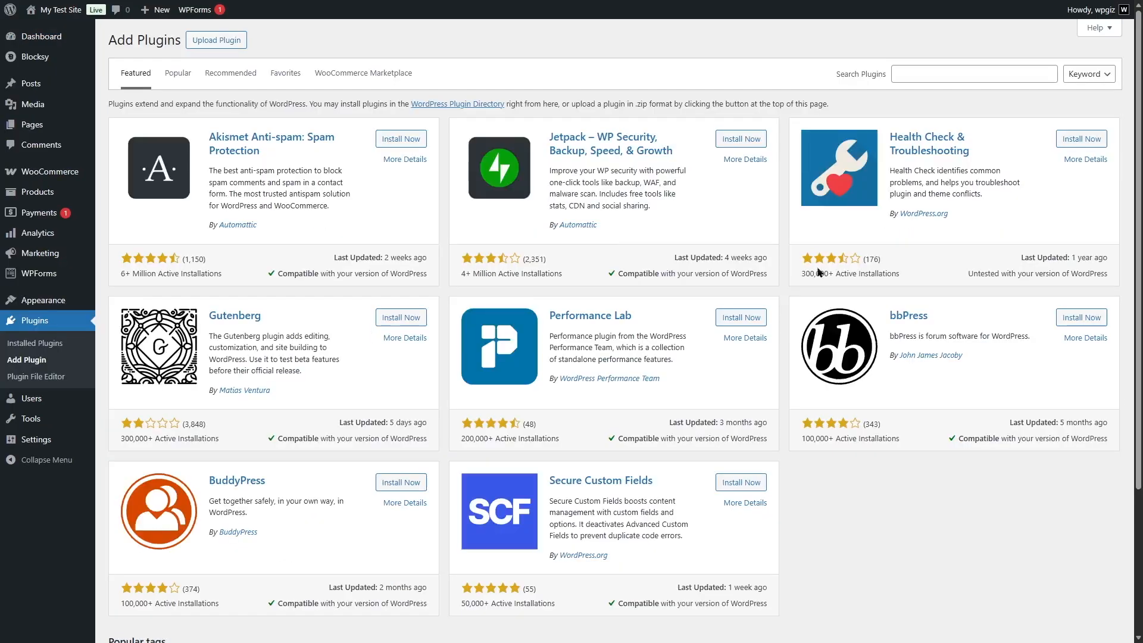
Search the plugin directory for wowaddons, and install and activate the WowAddons product addons plugin.
{"action": "left_click", "coordinate": [962, 73]}
{"action": "type", "text": "wowaddons"}
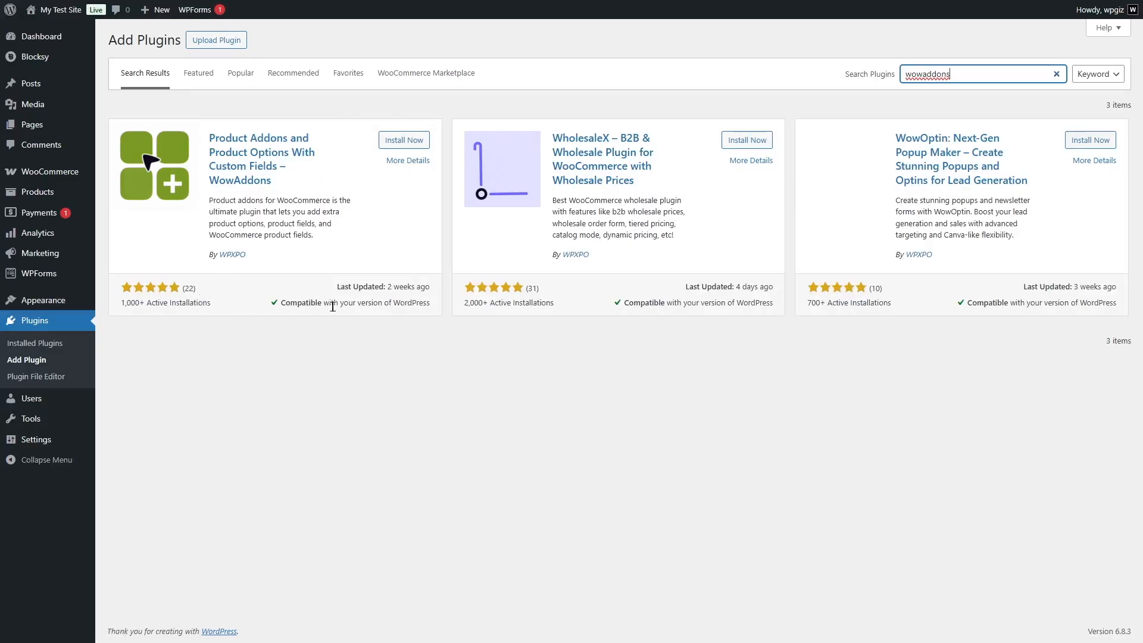
{"action": "left_click", "coordinate": [400, 142]}
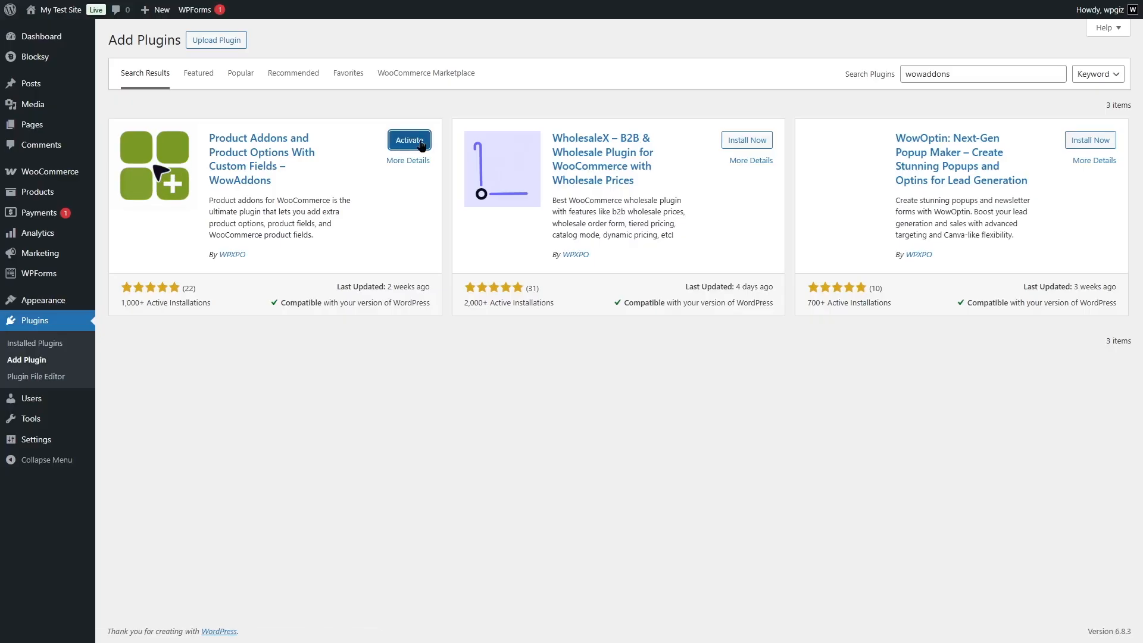
{"action": "left_click", "coordinate": [422, 142]}
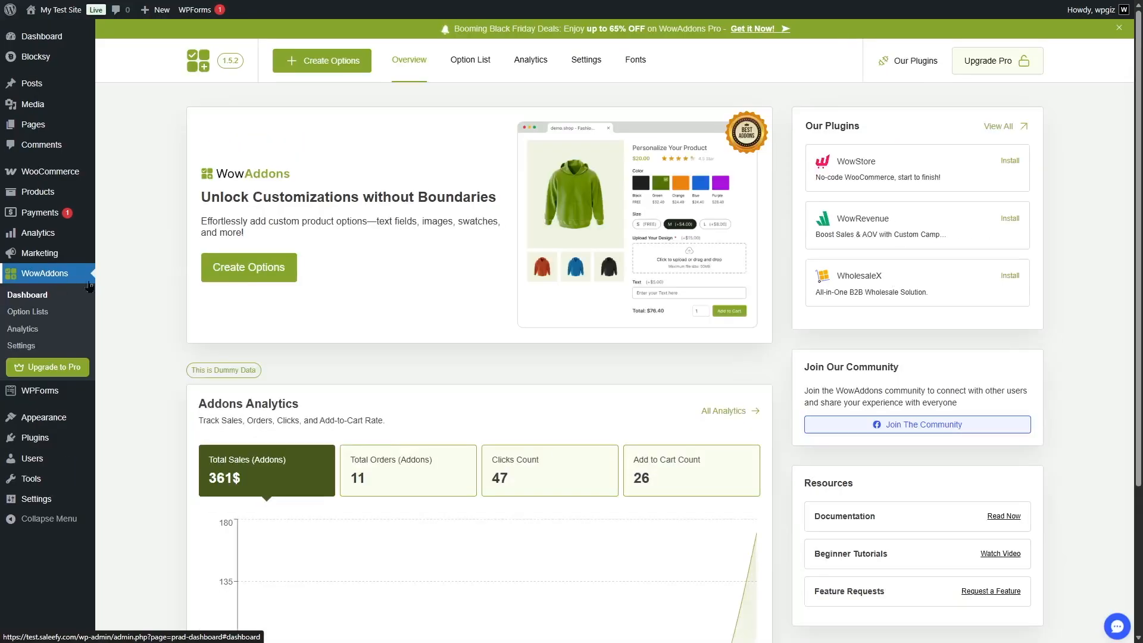
Examine the WowAddons overview, option list, analytics, settings and fonts pages.
{"action": "scroll", "coordinate": [826, 284], "scroll_direction": "down", "scroll_amount": 3}
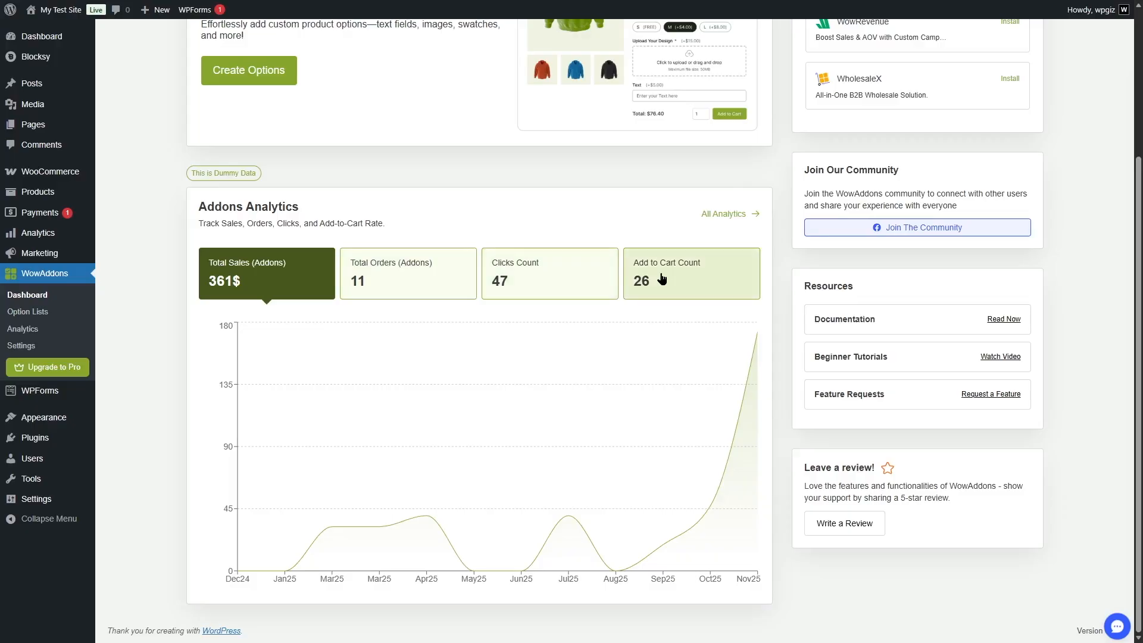
{"action": "scroll", "coordinate": [479, 328], "scroll_direction": "up", "scroll_amount": 3}
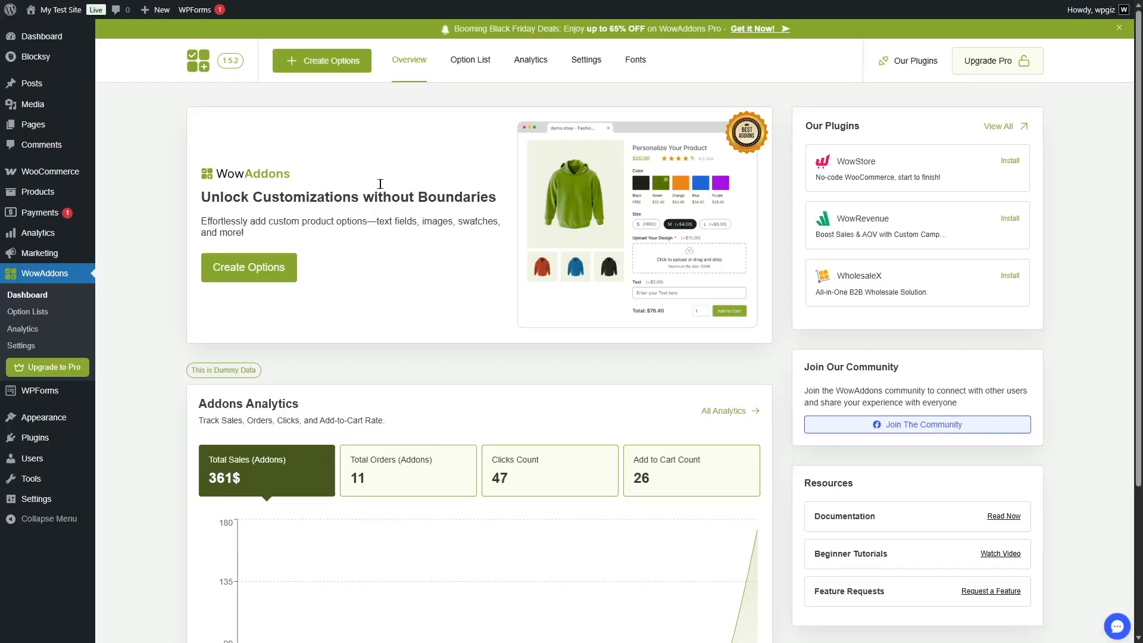
{"action": "left_click", "coordinate": [470, 69]}
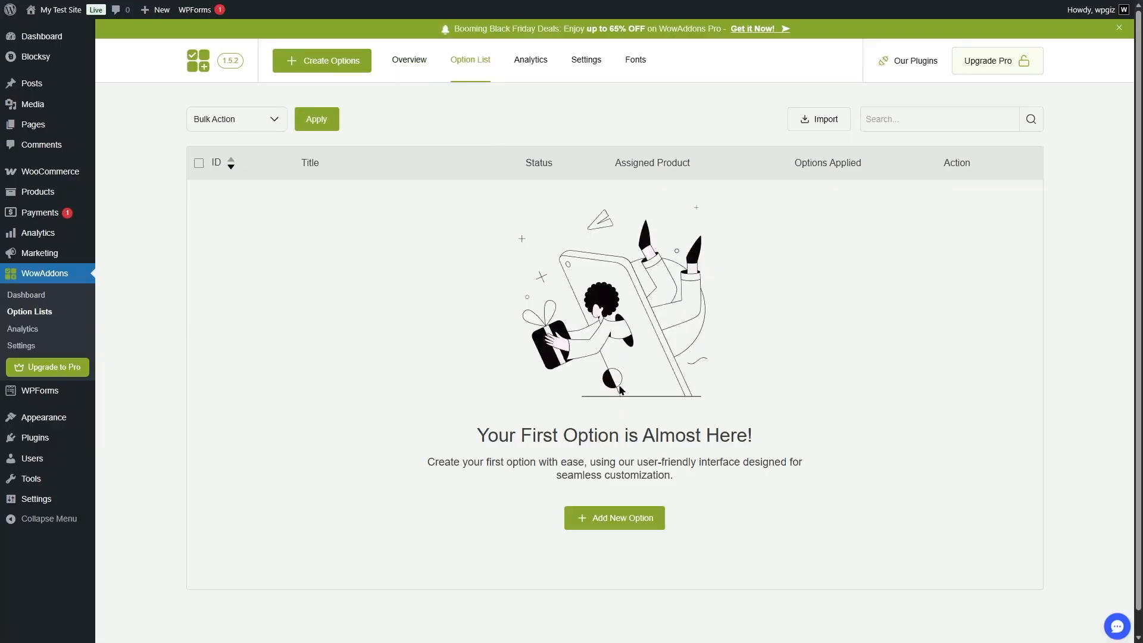
{"action": "left_click", "coordinate": [542, 69]}
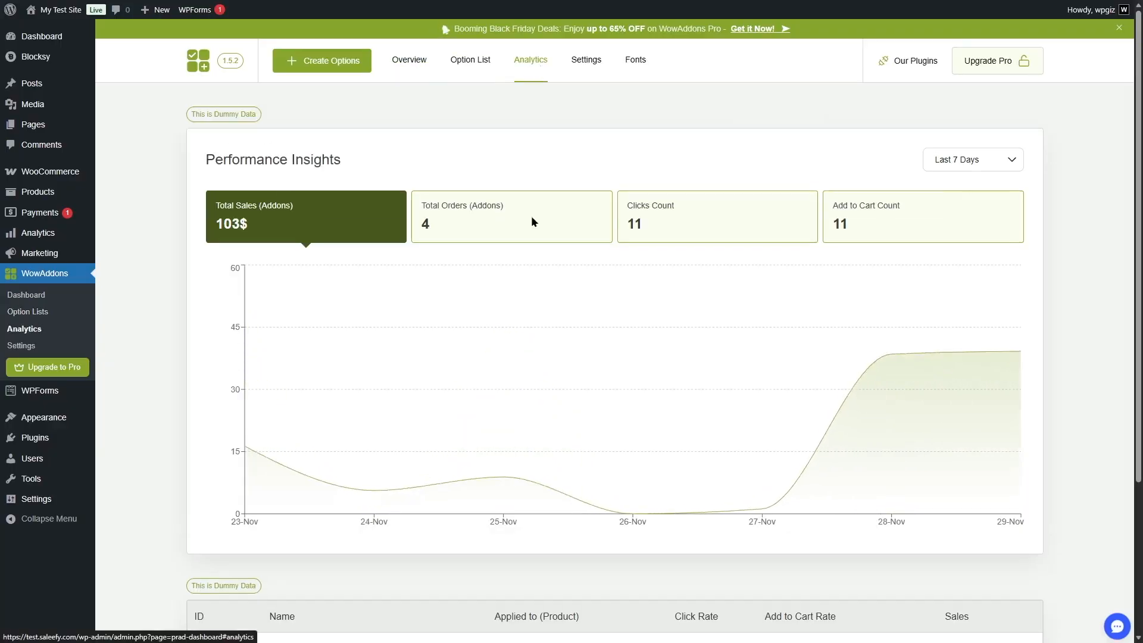
{"action": "scroll", "coordinate": [857, 438], "scroll_direction": "down", "scroll_amount": 4}
{"action": "scroll", "coordinate": [875, 267], "scroll_direction": "up", "scroll_amount": 4}
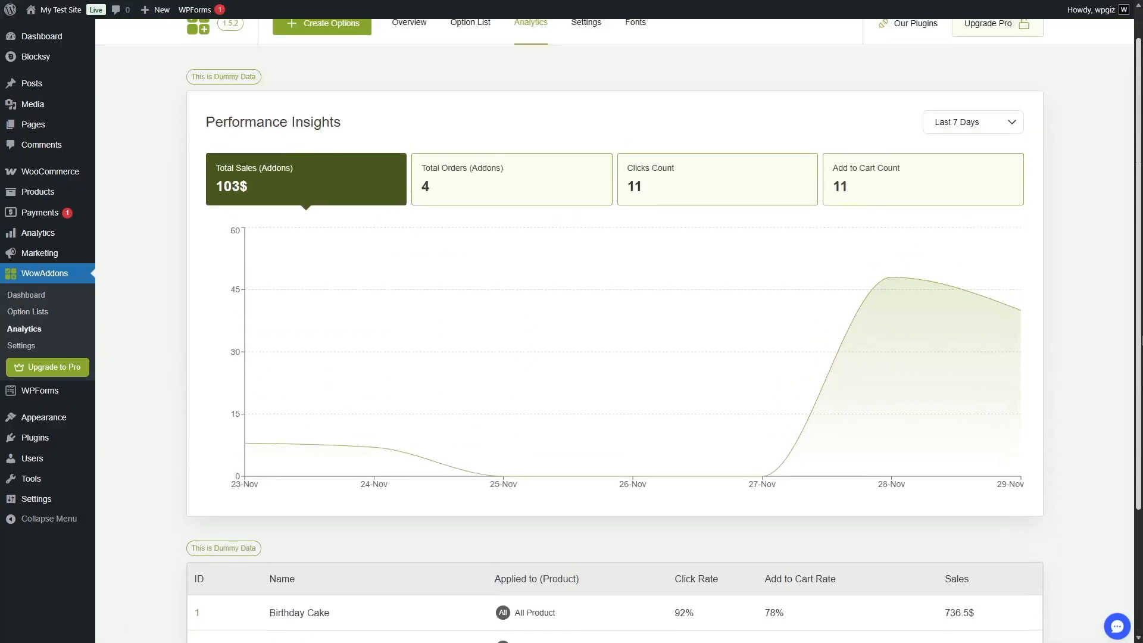
{"action": "left_click", "coordinate": [579, 66]}
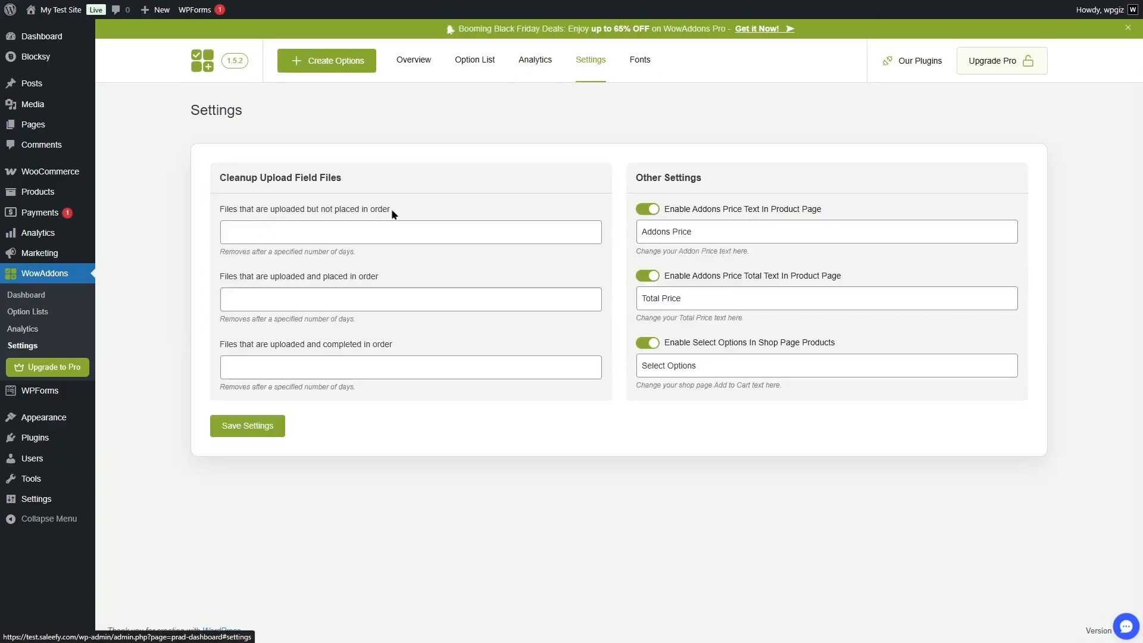
{"action": "left_click", "coordinate": [641, 61]}
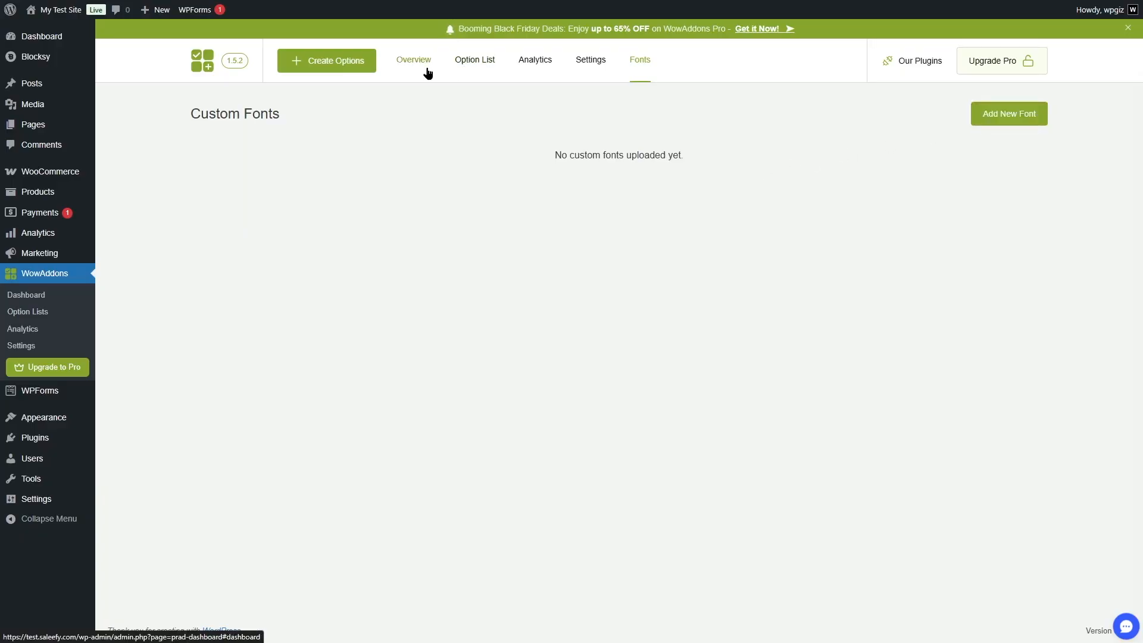
Create a new option list in WowAddons and assign it to the specific product Modern Sofa.
{"action": "left_click", "coordinate": [463, 65]}
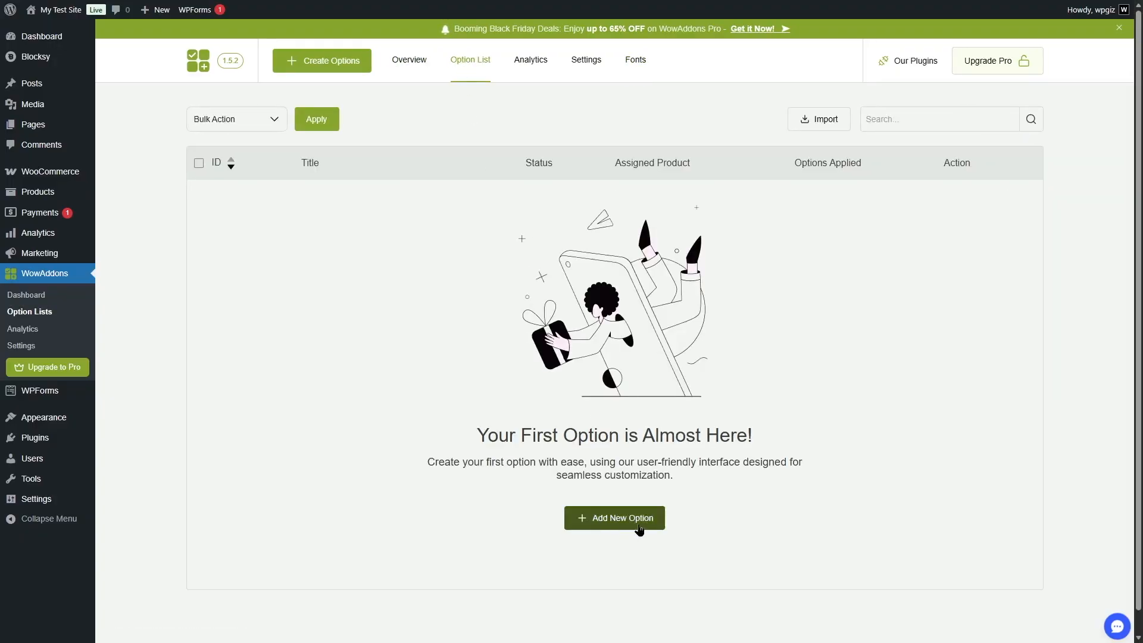
{"action": "left_click", "coordinate": [329, 66]}
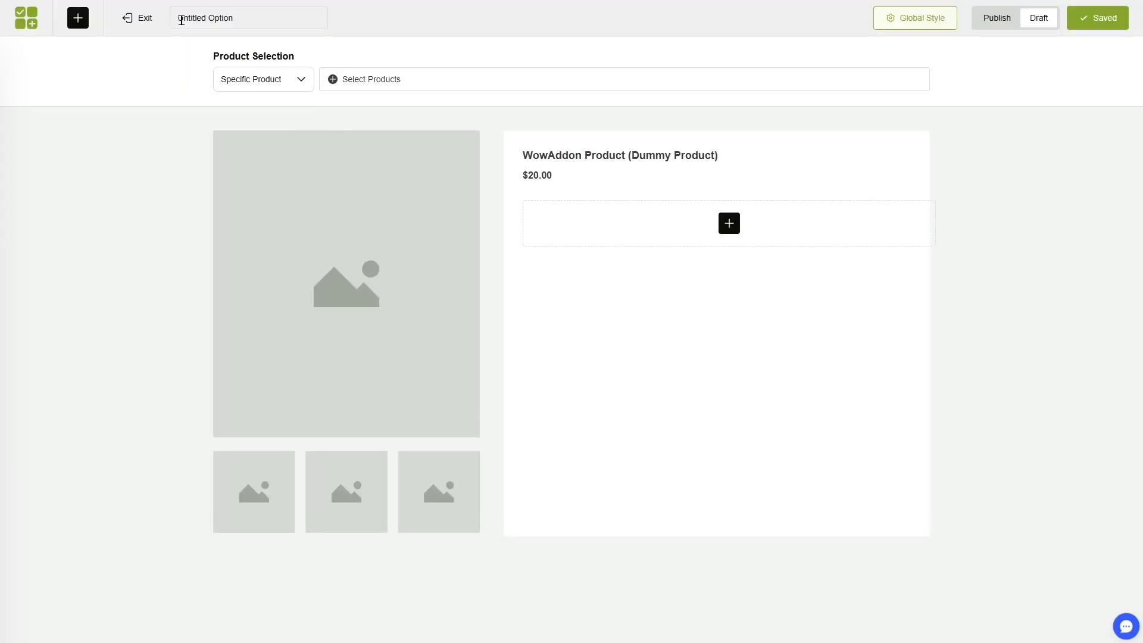
{"action": "left_click", "coordinate": [300, 82]}
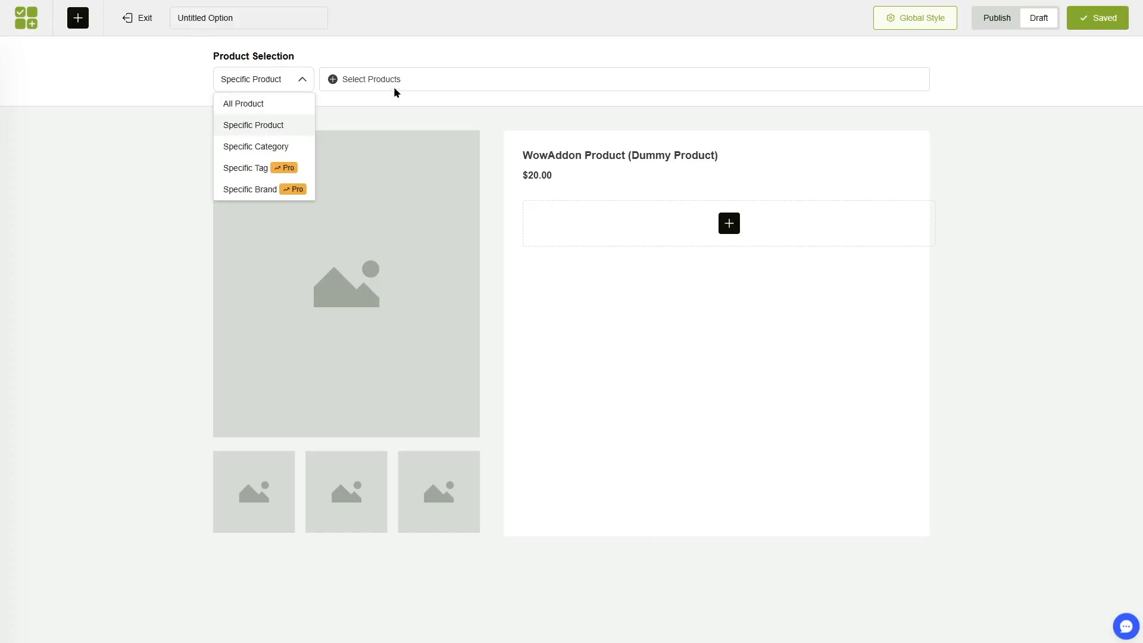
{"action": "left_click", "coordinate": [395, 84]}
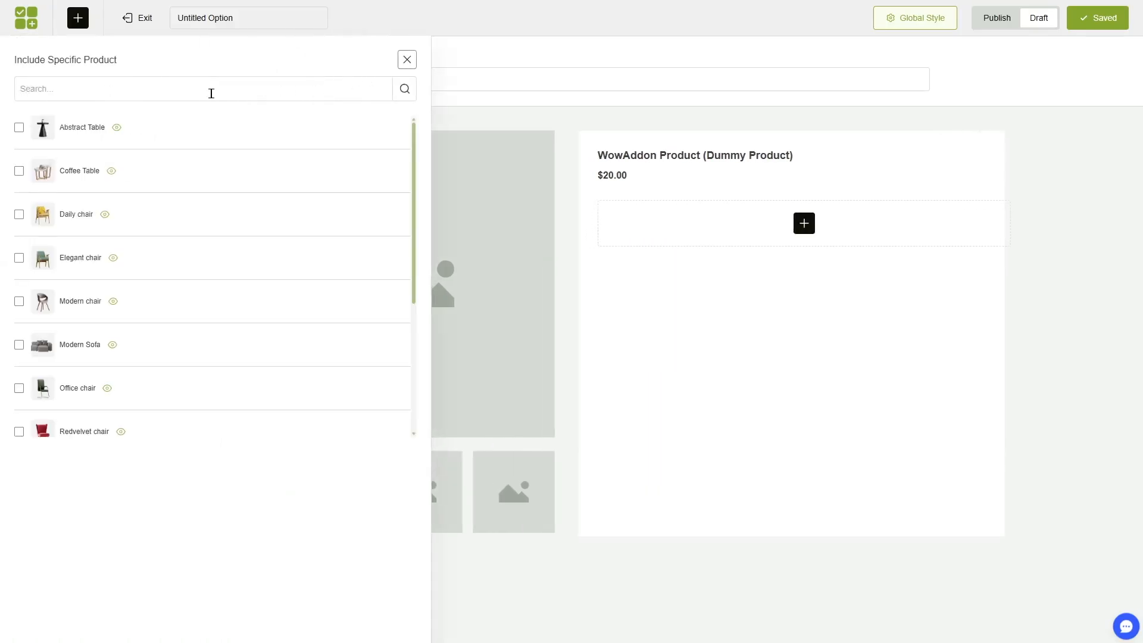
{"action": "mouse_move", "coordinate": [413, 285]}
{"action": "left_mouse_down"}
{"action": "mouse_move", "coordinate": [415, 420]}
{"action": "mouse_move", "coordinate": [425, 267]}
{"action": "left_mouse_up"}
{"action": "left_click", "coordinate": [76, 344]}
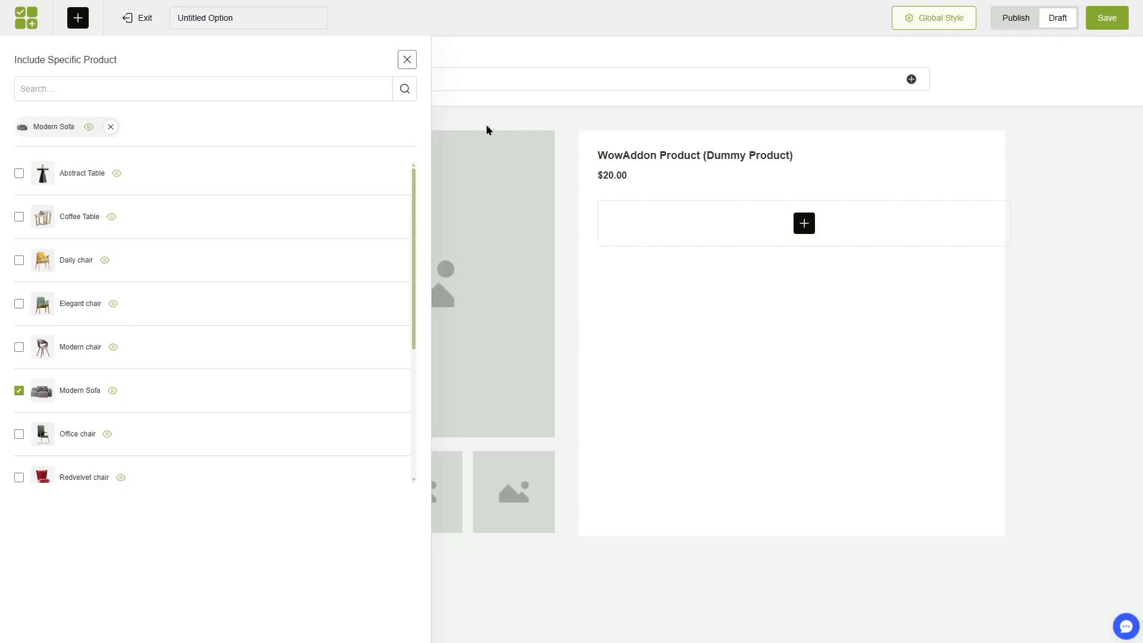
{"action": "left_click", "coordinate": [407, 59]}
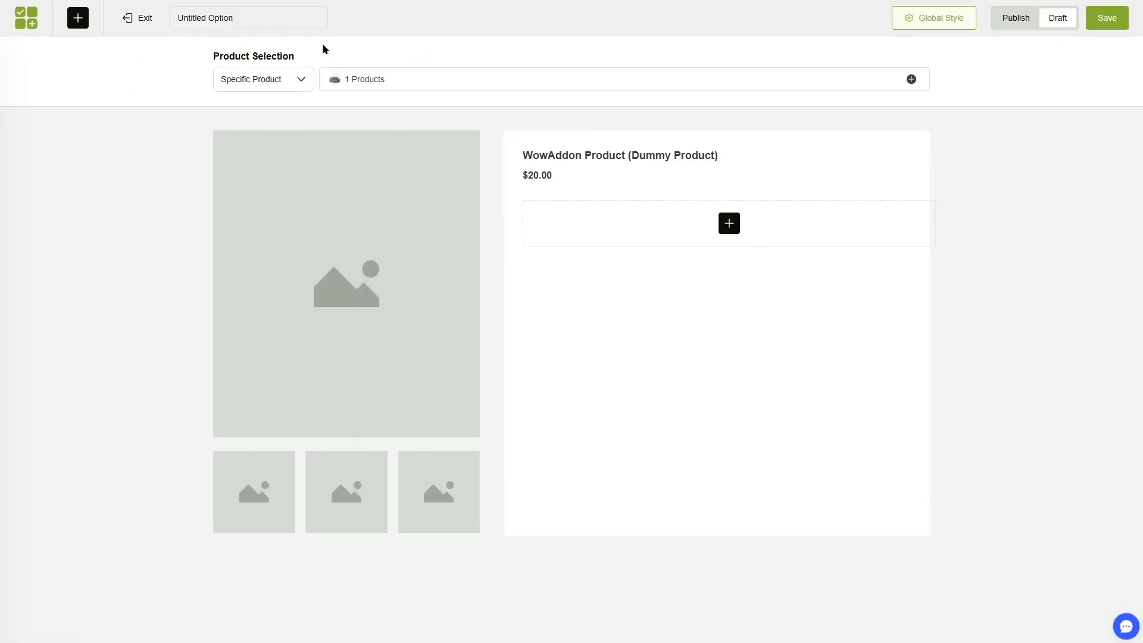
Recheck the assigned product and the available assignment types, and rename the option list to Modern Sofa.
{"action": "left_click", "coordinate": [384, 82]}
{"action": "left_click", "coordinate": [406, 59]}
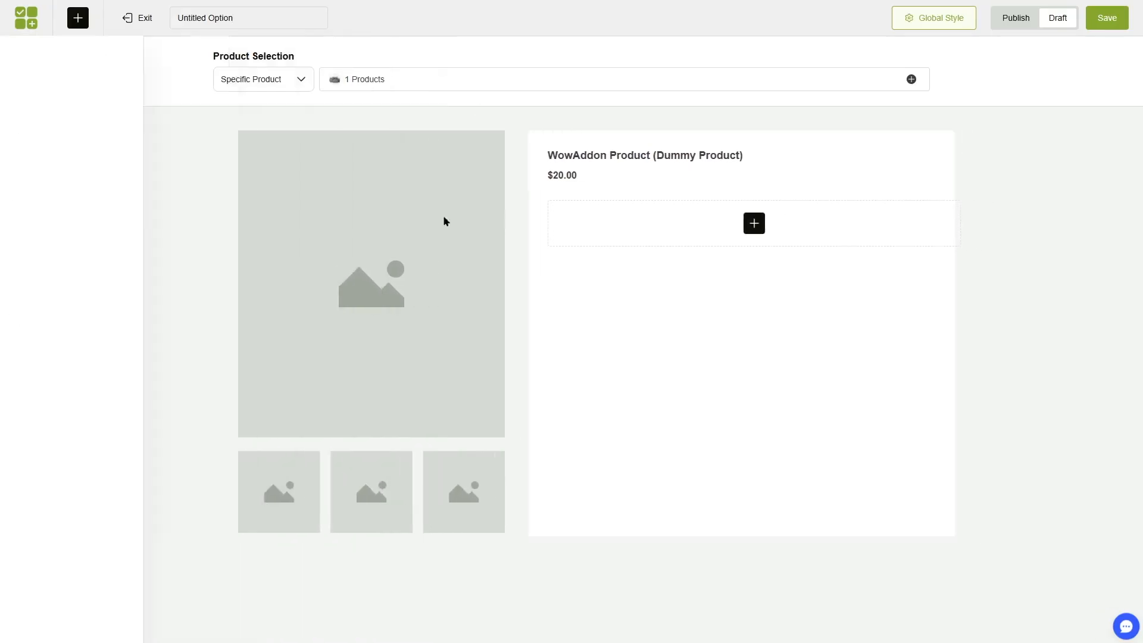
{"action": "left_click", "coordinate": [302, 79]}
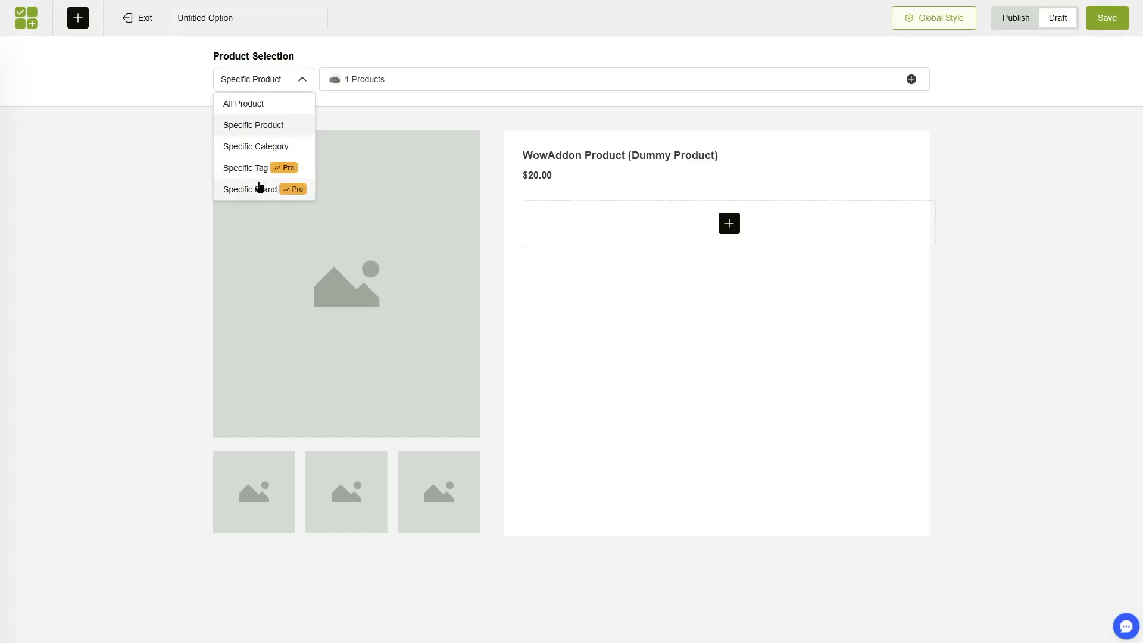
{"action": "left_click", "coordinate": [201, 130]}
{"action": "left_click_drag", "start_coordinate": [270, 18], "coordinate": [177, 18]}
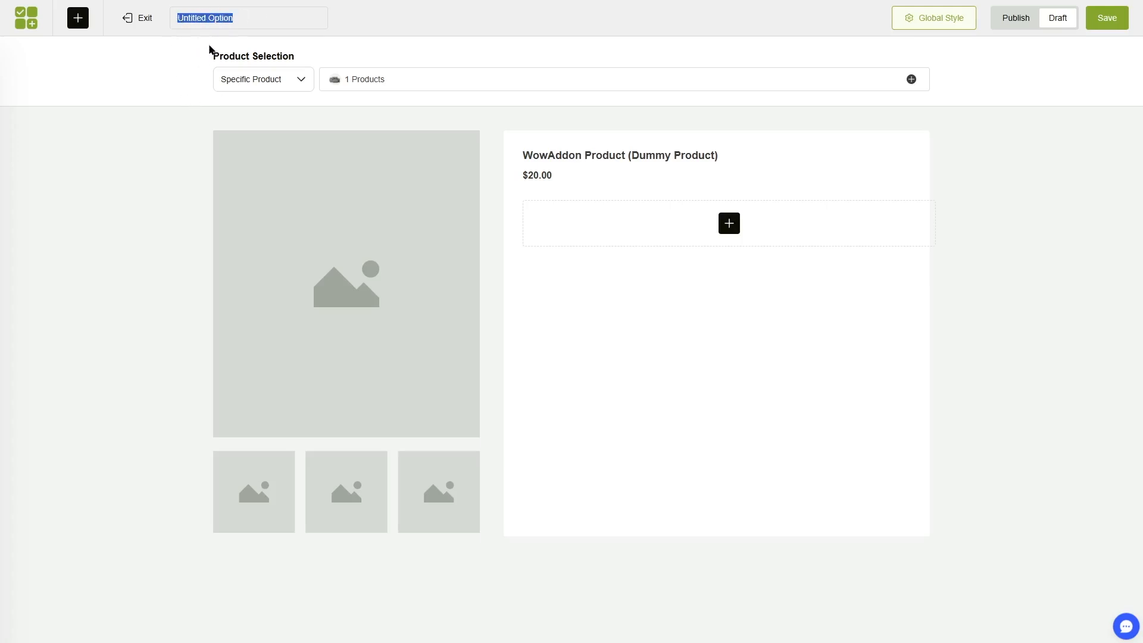
{"action": "type", "text": "Modern Sofa"}
Add a Section element titled "Select Color" with the help text "Pick the color for your sofa".
{"action": "left_click", "coordinate": [729, 223]}
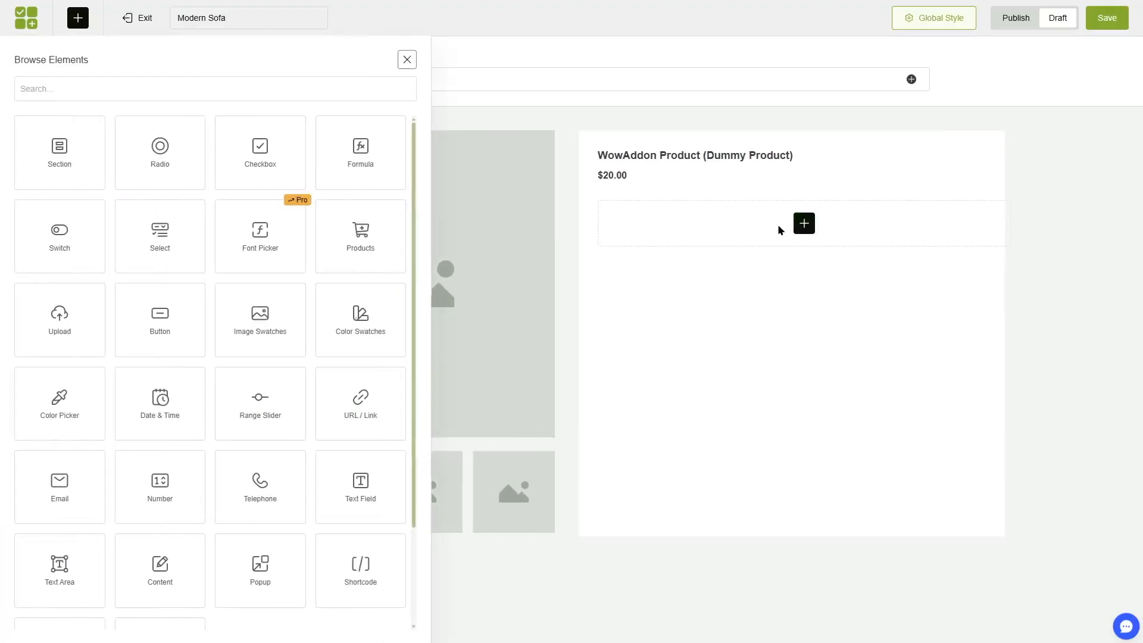
{"action": "scroll", "coordinate": [418, 199], "scroll_direction": "down", "scroll_amount": 2}
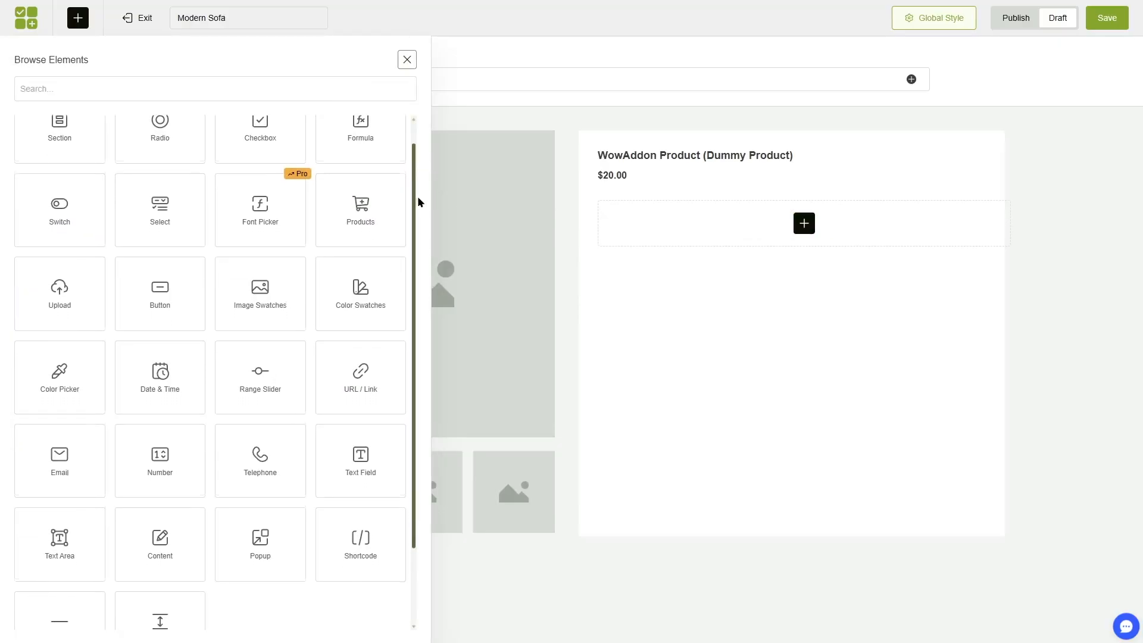
{"action": "scroll", "coordinate": [425, 237], "scroll_direction": "up", "scroll_amount": 2}
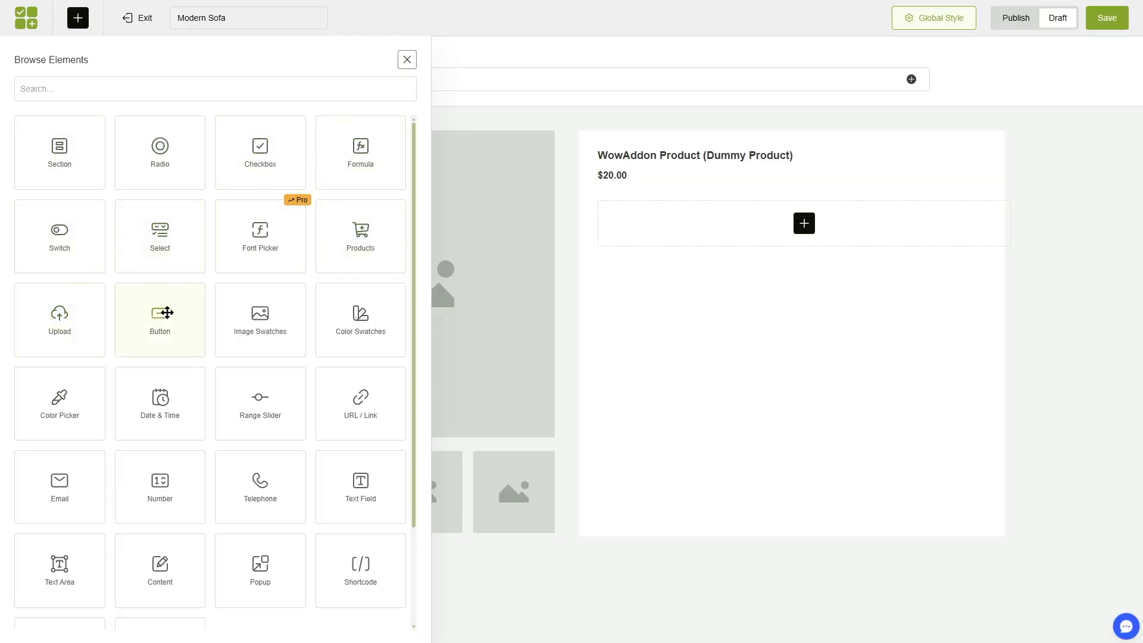
{"action": "scroll", "coordinate": [413, 286], "scroll_direction": "down", "scroll_amount": 1}
{"action": "scroll", "coordinate": [263, 176], "scroll_direction": "up", "scroll_amount": 1}
{"action": "left_click", "coordinate": [62, 154]}
{"action": "left_click", "coordinate": [113, 162]}
{"action": "left_click_drag", "start_coordinate": [113, 162], "coordinate": [5, 164]}
{"action": "type", "text": "Select Color"}
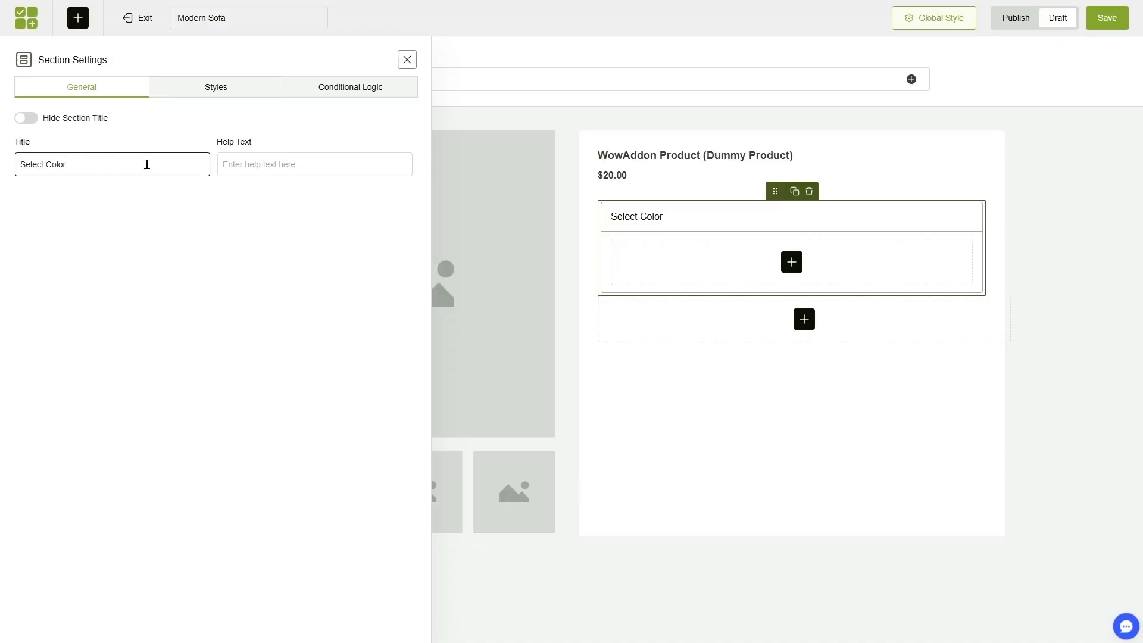
{"action": "left_click", "coordinate": [251, 168]}
{"action": "type", "text": "Pick the color for your sofa"}
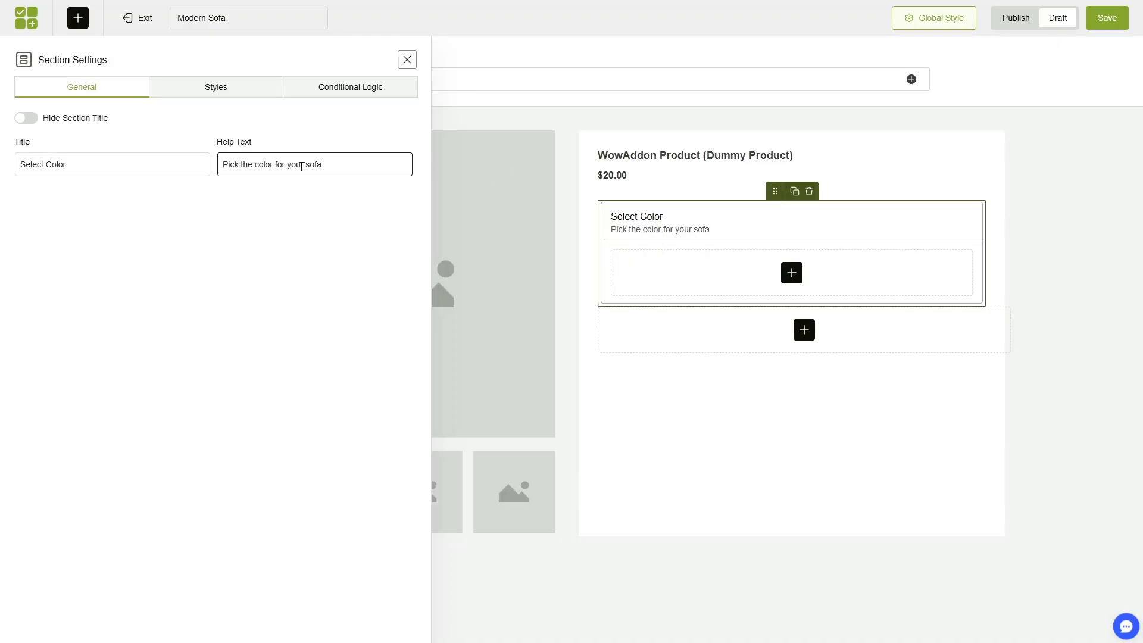
Add a Color Swatches element inside the Select Color section.
{"action": "left_click", "coordinate": [794, 273]}
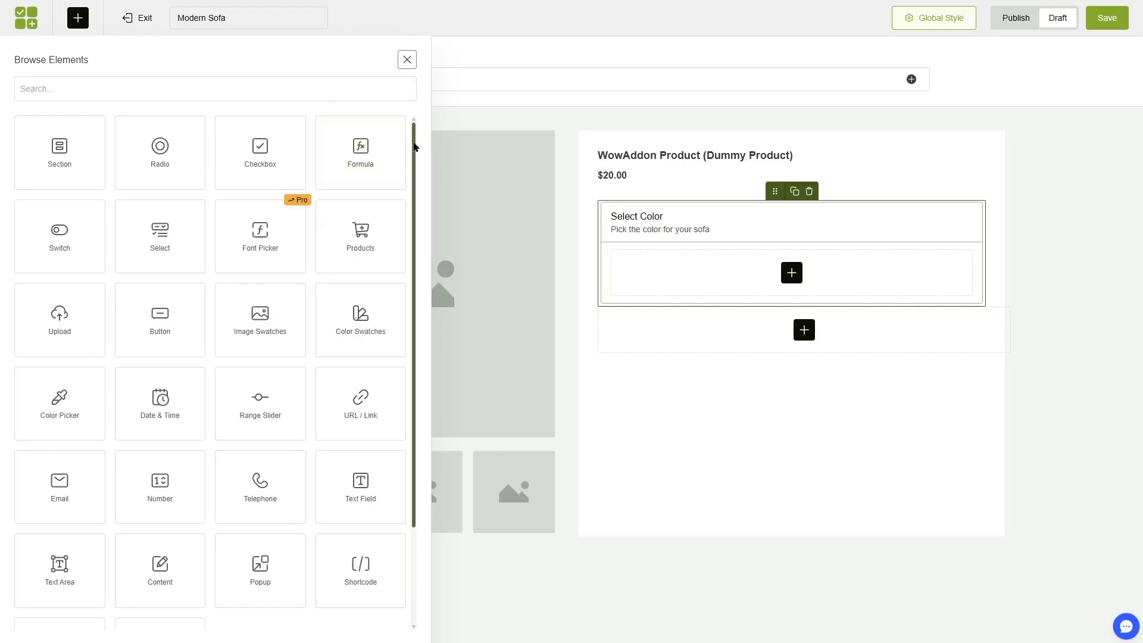
{"action": "mouse_move", "coordinate": [415, 146]}
{"action": "left_mouse_down"}
{"action": "mouse_move", "coordinate": [421, 234]}
{"action": "mouse_move", "coordinate": [421, 140]}
{"action": "left_mouse_up"}
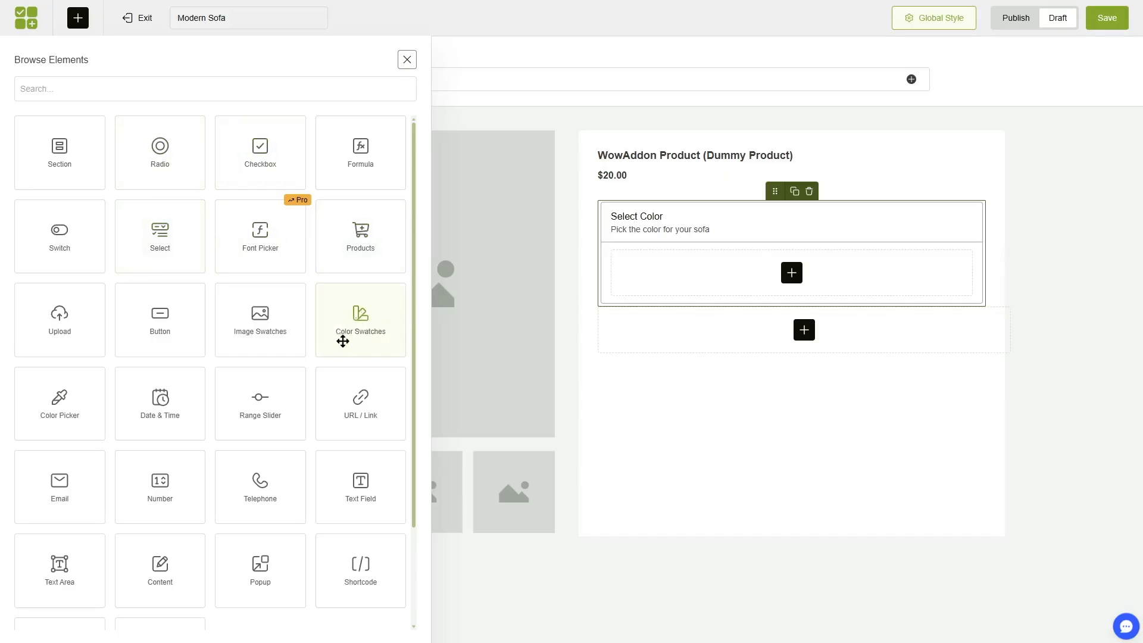
{"action": "left_click", "coordinate": [358, 323]}
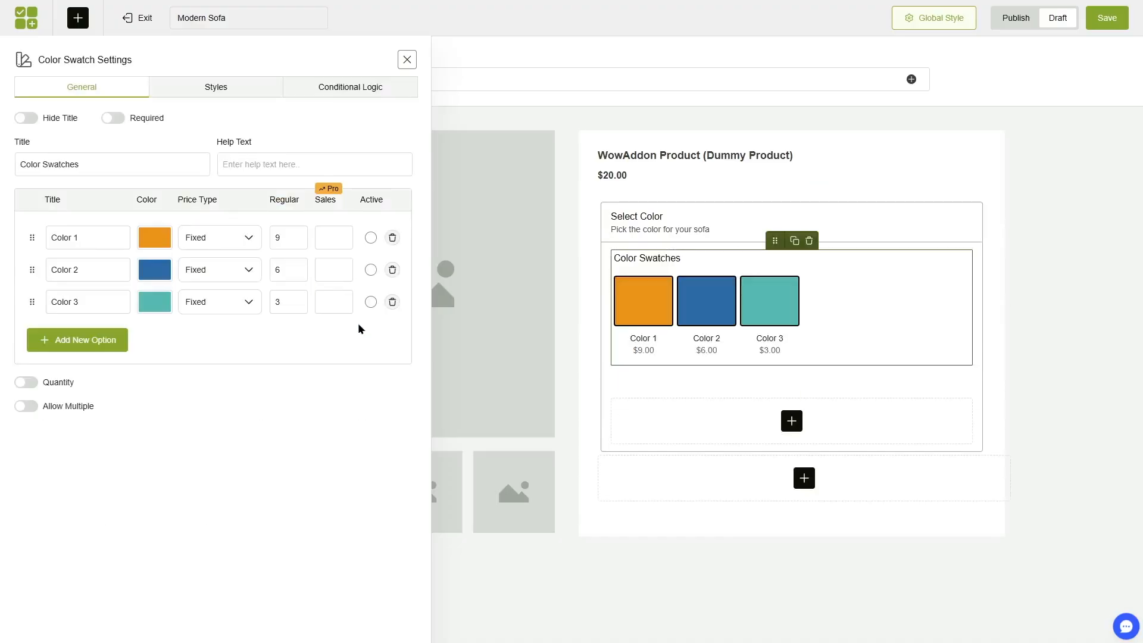
Rename the first color swatch to Gray and set its color to a medium gray.
{"action": "left_click_drag", "start_coordinate": [76, 237], "coordinate": [47, 238]}
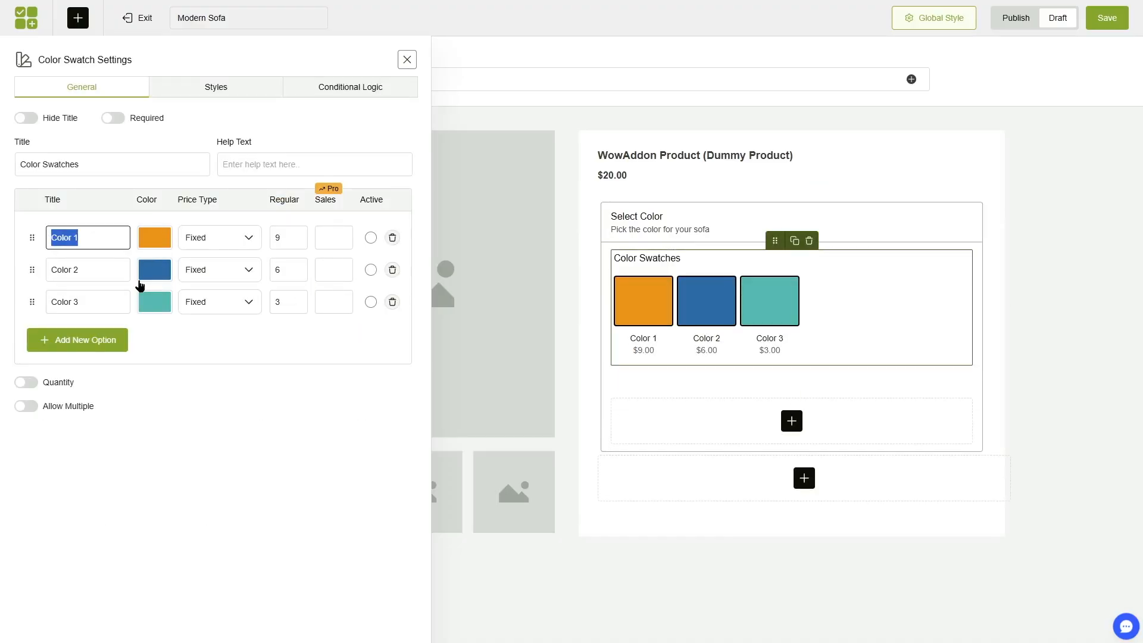
{"action": "type", "text": "Gray"}
{"action": "left_click", "coordinate": [156, 238]}
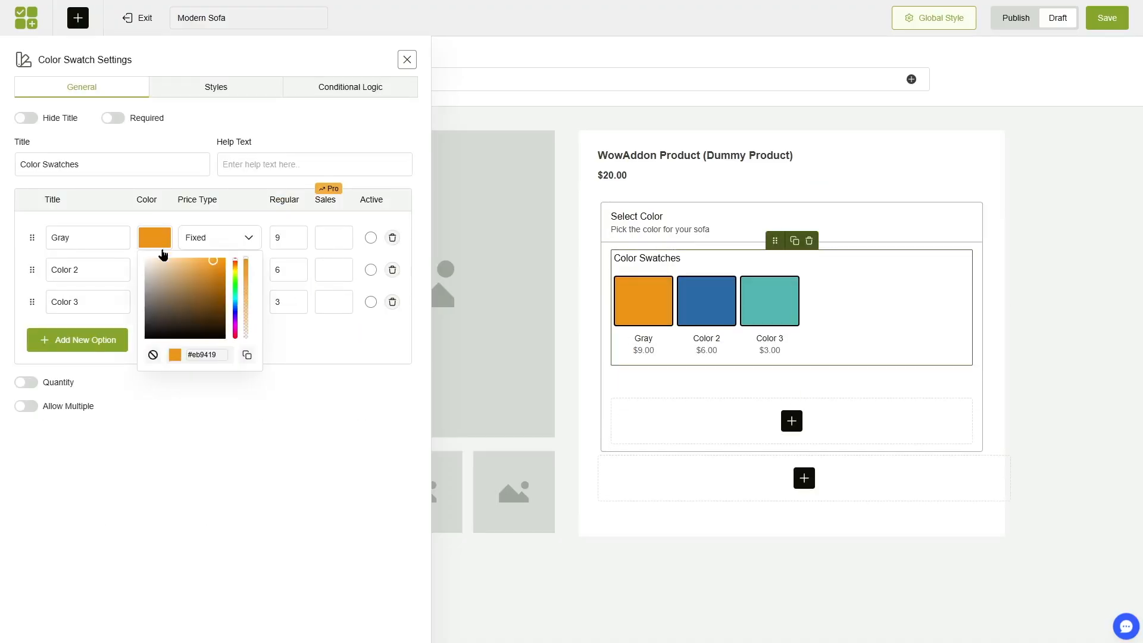
{"action": "left_click", "coordinate": [169, 280]}
{"action": "left_click", "coordinate": [186, 485]}
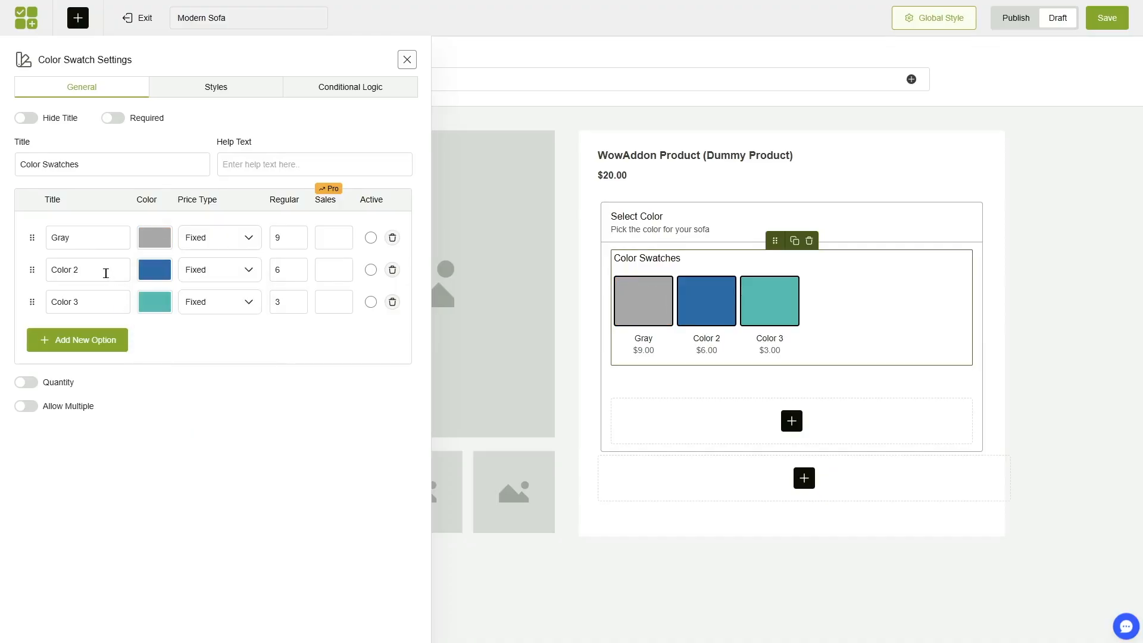
Rename the second color swatch to Red and set its color to bright red.
{"action": "left_click_drag", "start_coordinate": [106, 274], "coordinate": [46, 275]}
{"action": "type", "text": "Red"}
{"action": "left_click", "coordinate": [157, 270]}
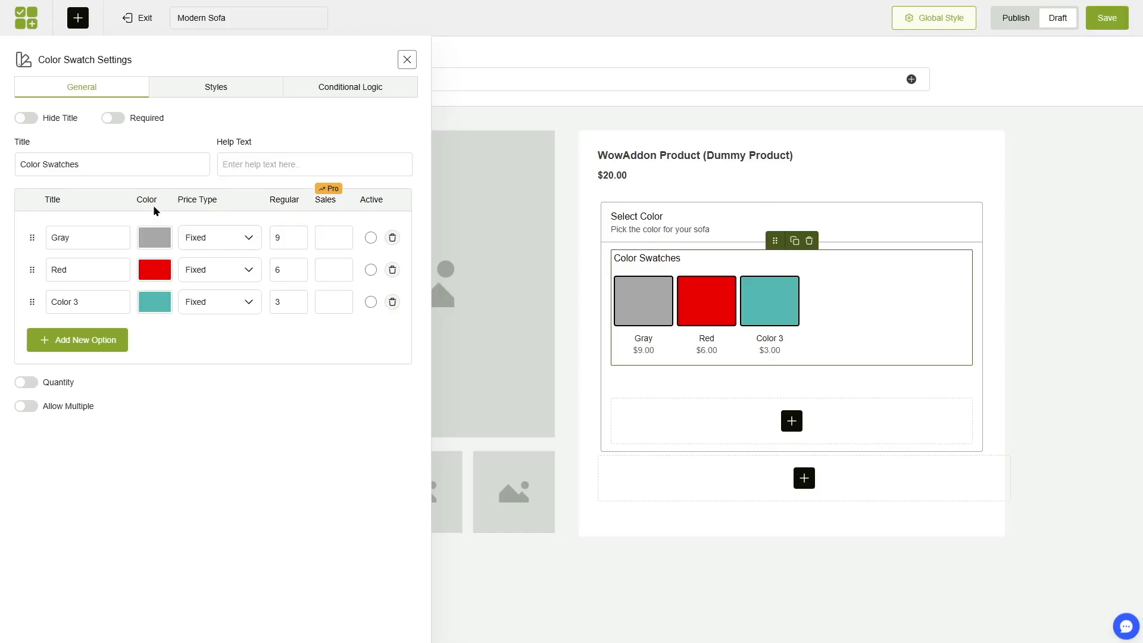
Check the price types for the Gray swatch and set the regular prices to 120 for Gray and 135 for Red.
{"action": "left_click", "coordinate": [241, 247]}
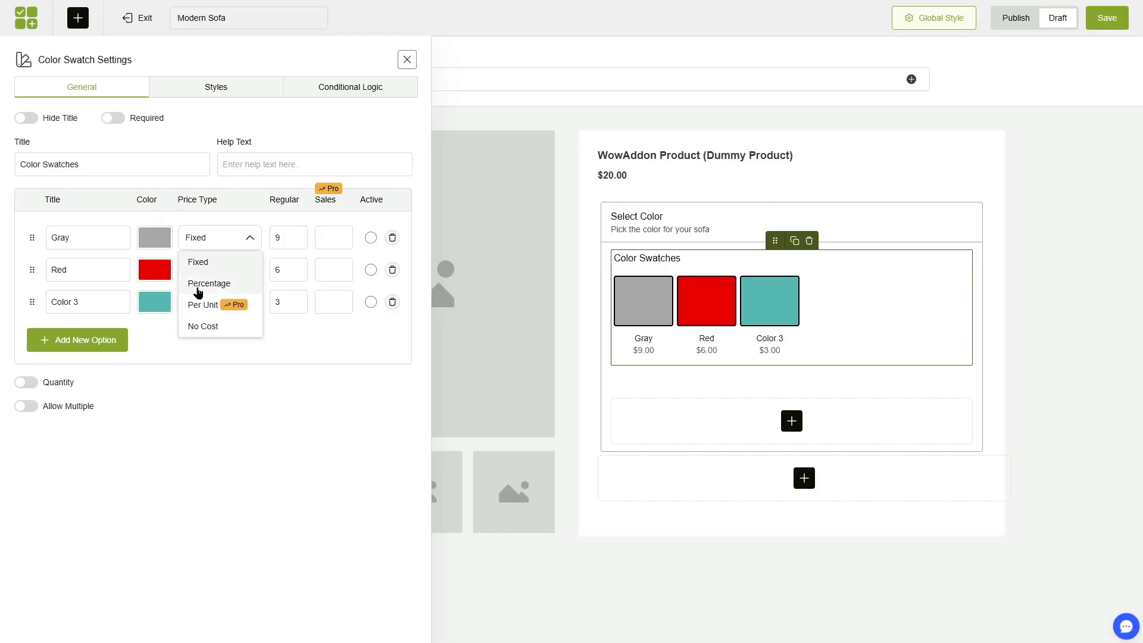
{"action": "left_click", "coordinate": [286, 236]}
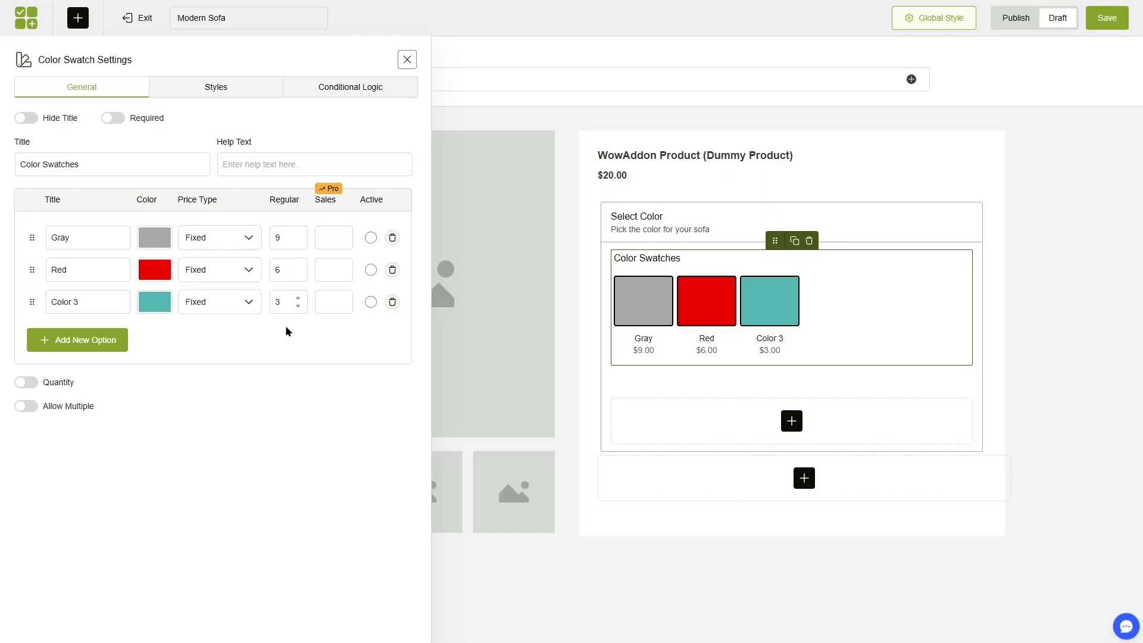
{"action": "double_click", "coordinate": [286, 238]}
{"action": "type", "text": "120"}
{"action": "left_click", "coordinate": [282, 268]}
{"action": "double_click", "coordinate": [282, 268]}
{"action": "type", "text": "135"}
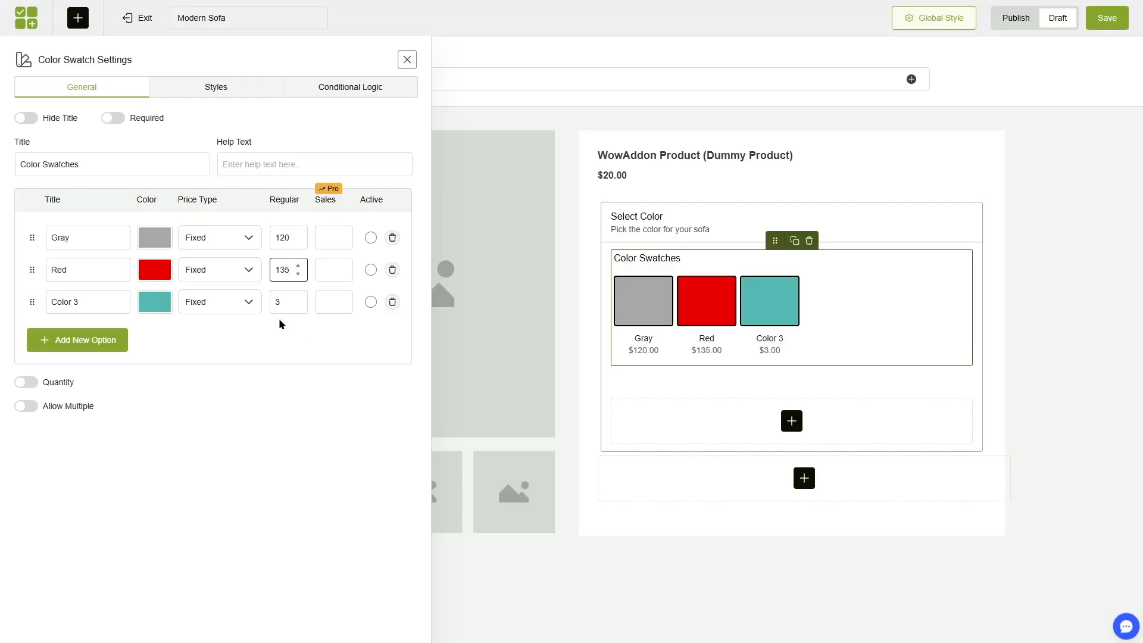
Delete the Color 3 swatch and set the regular prices to 20 for Gray and 30 for Red.
{"action": "left_click", "coordinate": [392, 301]}
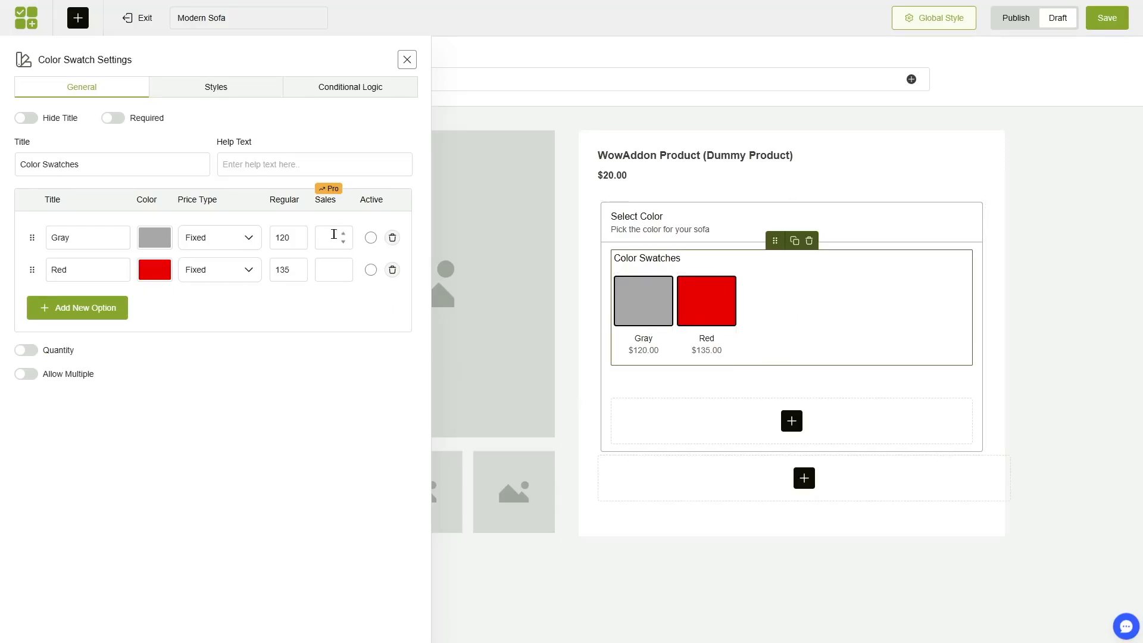
{"action": "double_click", "coordinate": [286, 238]}
{"action": "type", "text": "20"}
{"action": "key", "text": "Tab"}
{"action": "type", "text": "30"}
Make Gray the preselected swatch and mark the Color Swatches field as required, leaving the quantity option off.
{"action": "left_click", "coordinate": [369, 239]}
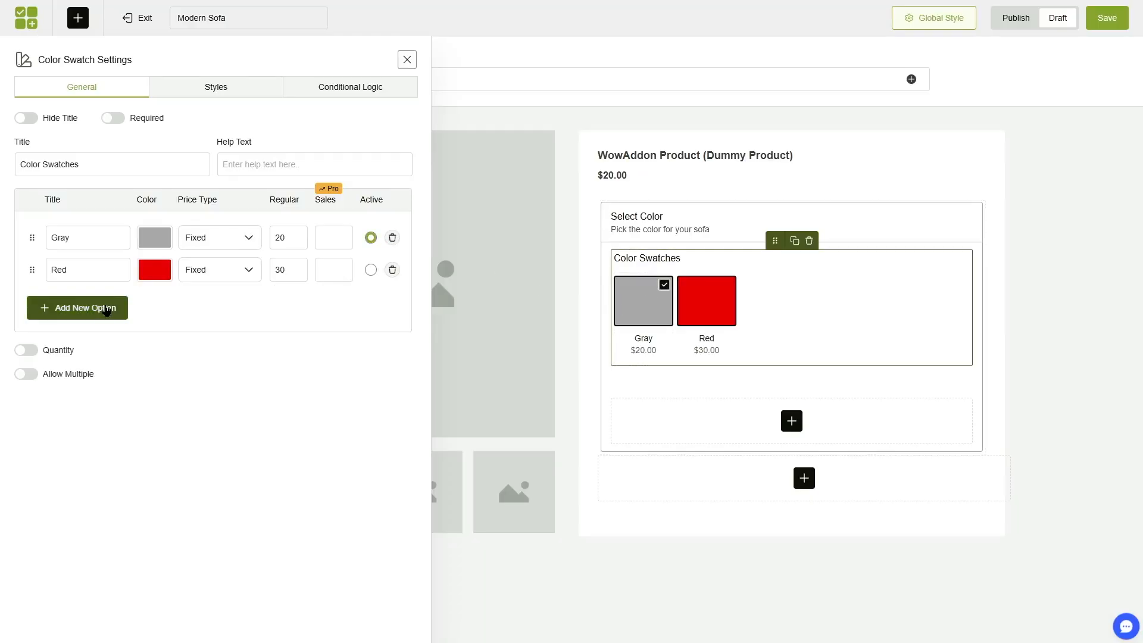
{"action": "left_click", "coordinate": [22, 352]}
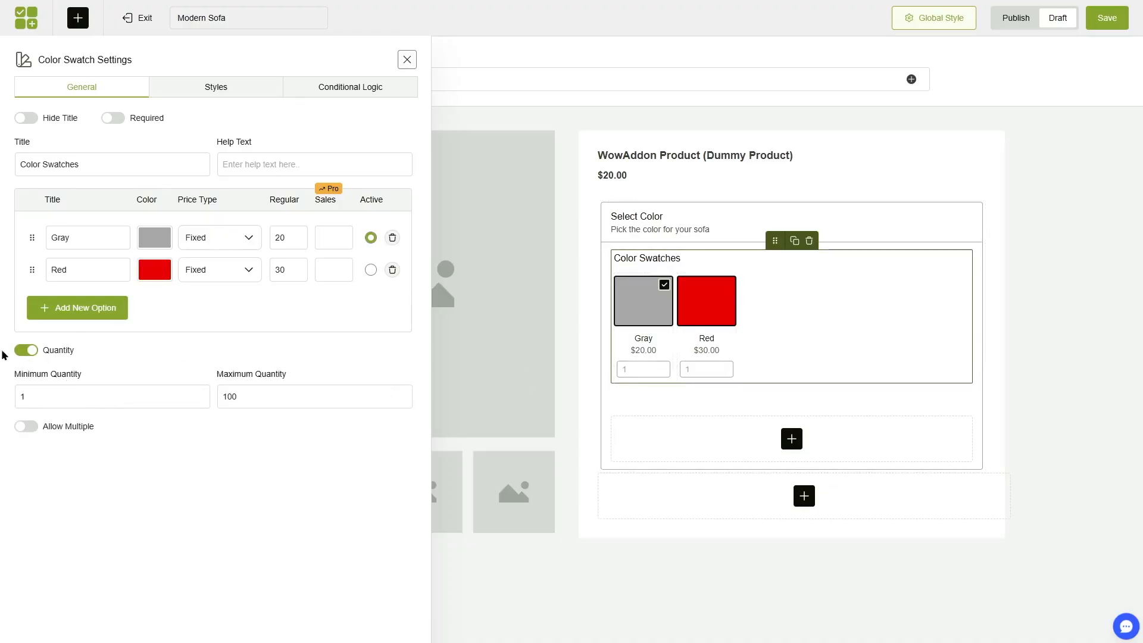
{"action": "left_click", "coordinate": [24, 352]}
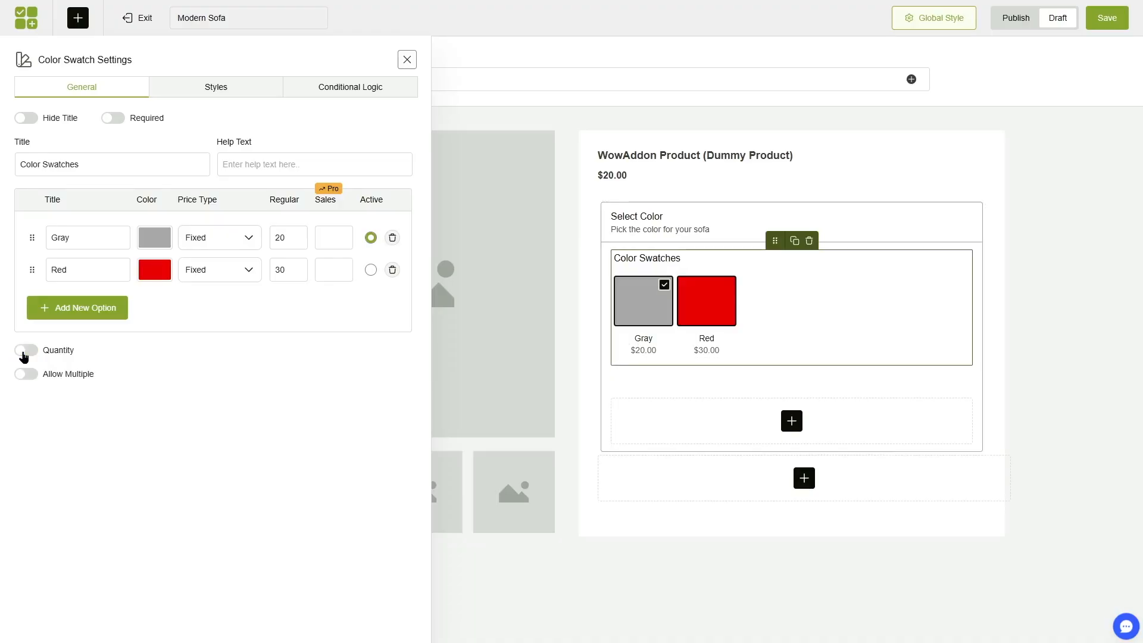
{"action": "left_click", "coordinate": [115, 119]}
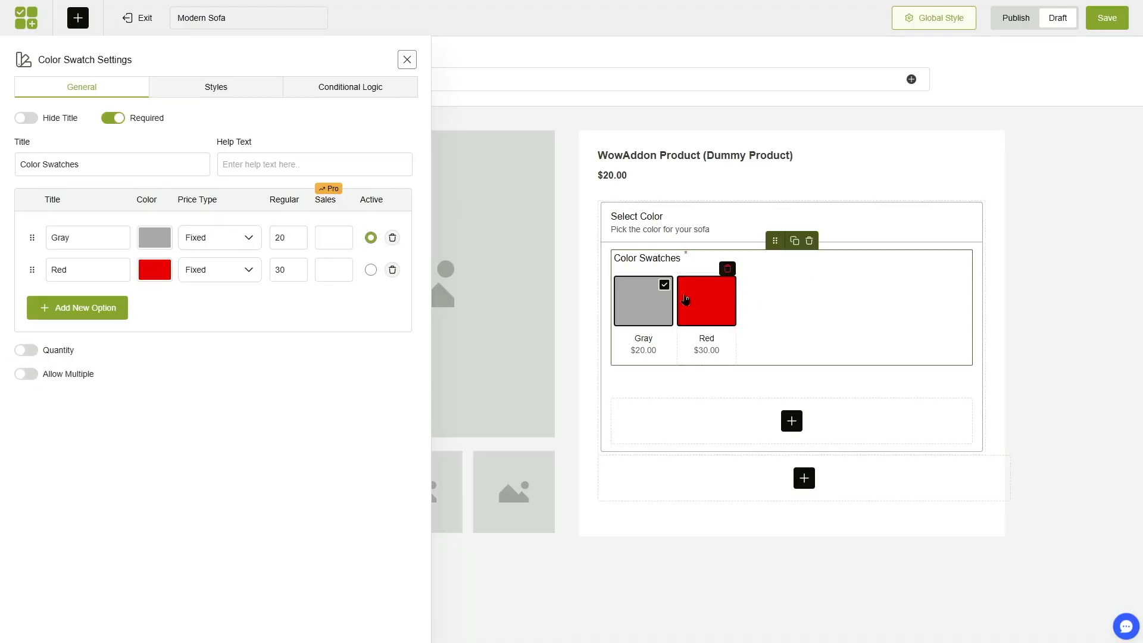
{"action": "left_click", "coordinate": [329, 237]}
{"action": "left_click", "coordinate": [335, 267]}
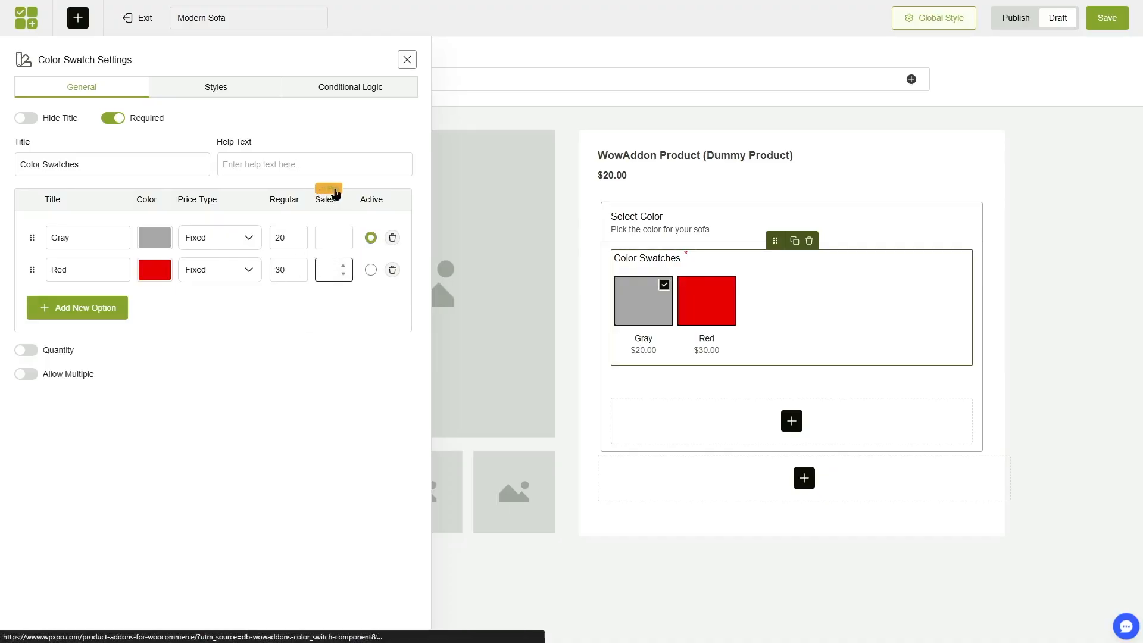
Try the help text positions and element widths for the color swatches, returning to Below Title and 100%.
{"action": "left_click", "coordinate": [216, 87]}
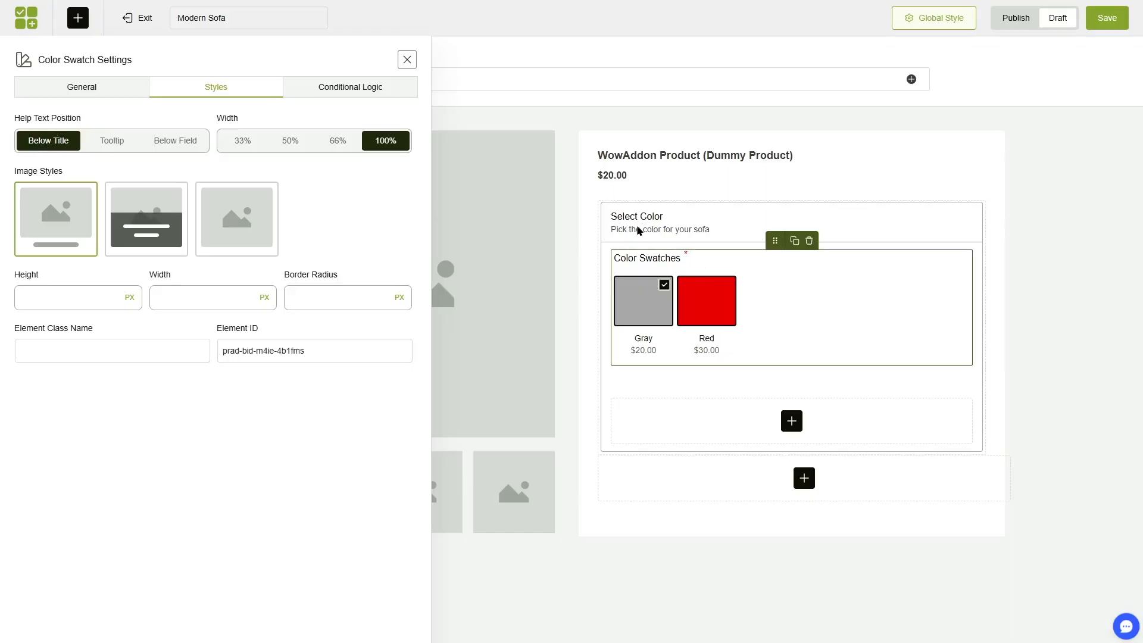
{"action": "left_click", "coordinate": [187, 143]}
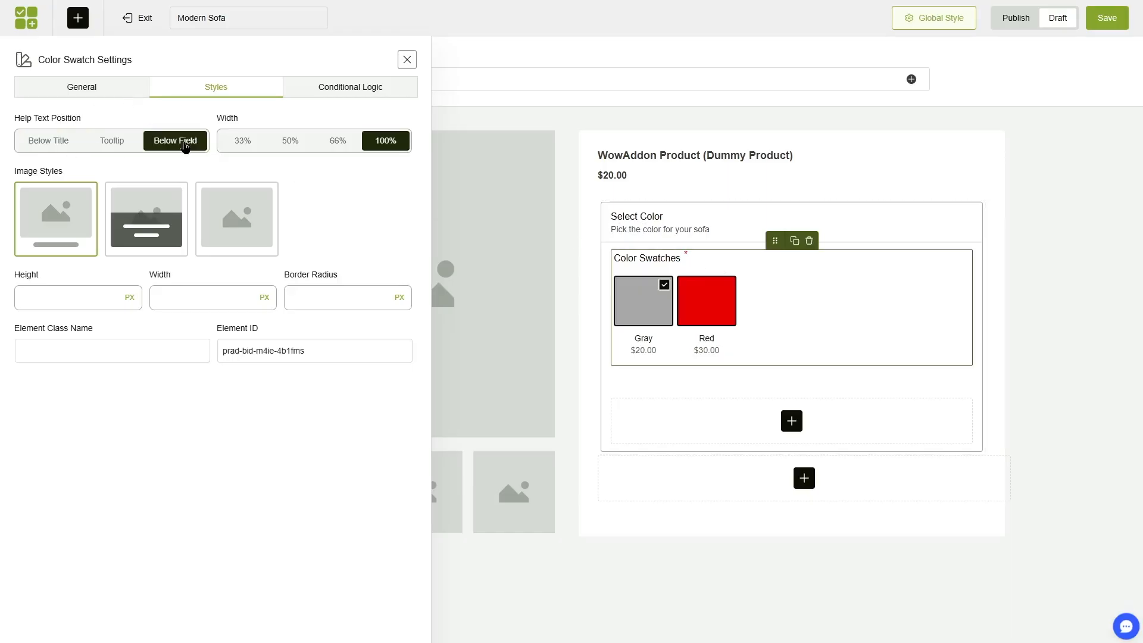
{"action": "left_click", "coordinate": [115, 141]}
{"action": "left_click", "coordinate": [47, 143]}
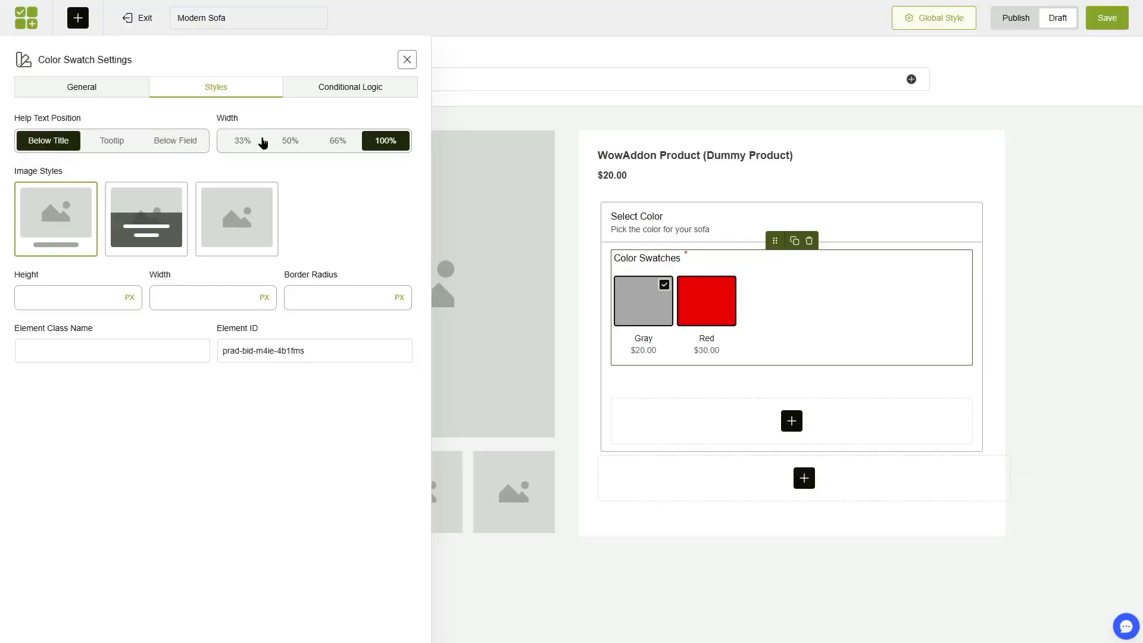
{"action": "left_click", "coordinate": [242, 142]}
{"action": "left_click", "coordinate": [288, 142]}
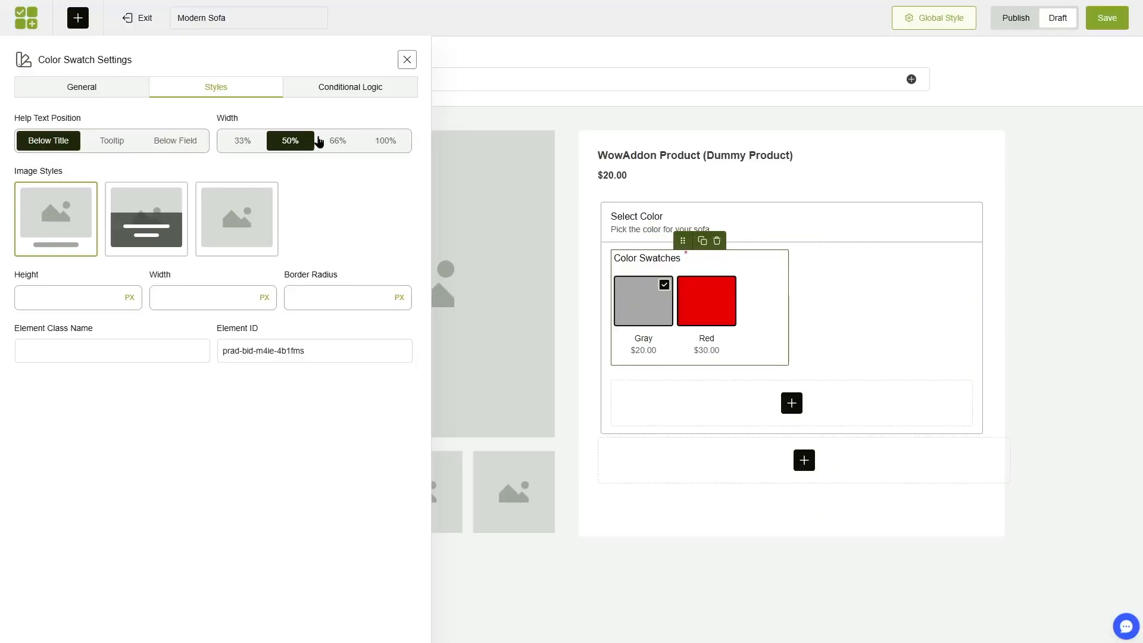
{"action": "left_click", "coordinate": [337, 141]}
{"action": "left_click", "coordinate": [393, 141]}
Review the conditional logic options of the Color Swatches element and close its settings.
{"action": "left_click", "coordinate": [349, 87]}
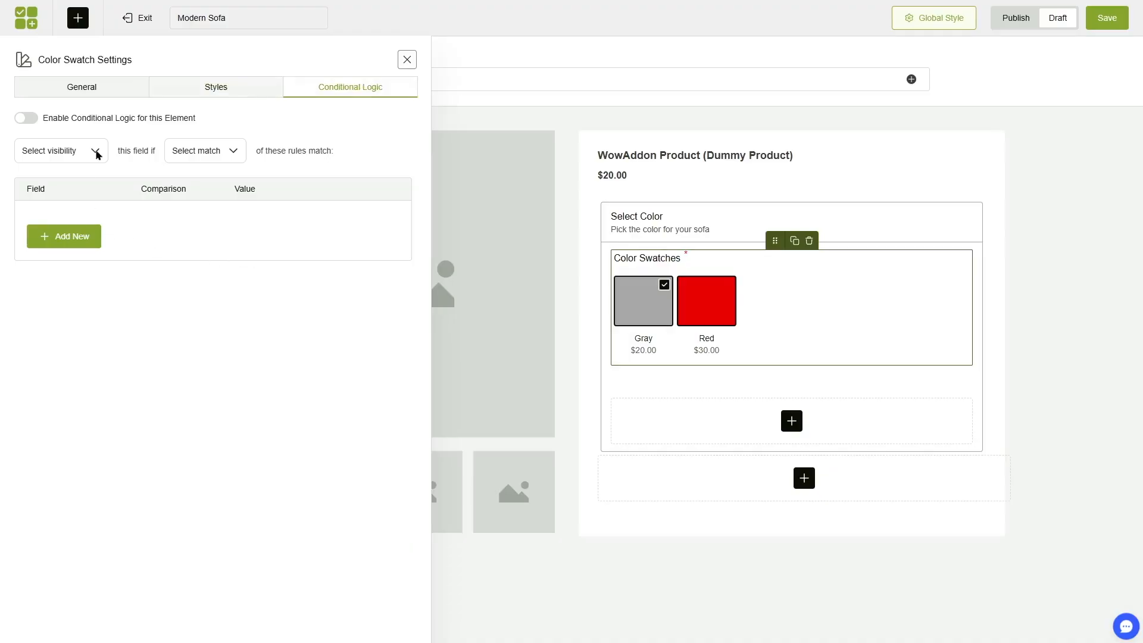
{"action": "left_click", "coordinate": [84, 91]}
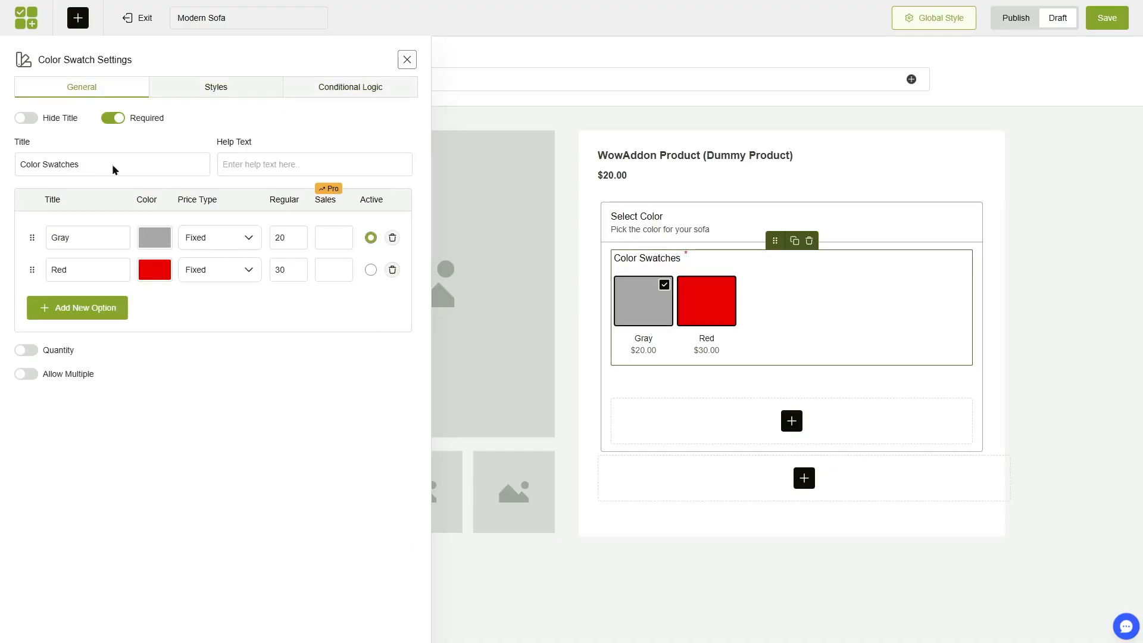
{"action": "left_click", "coordinate": [407, 60]}
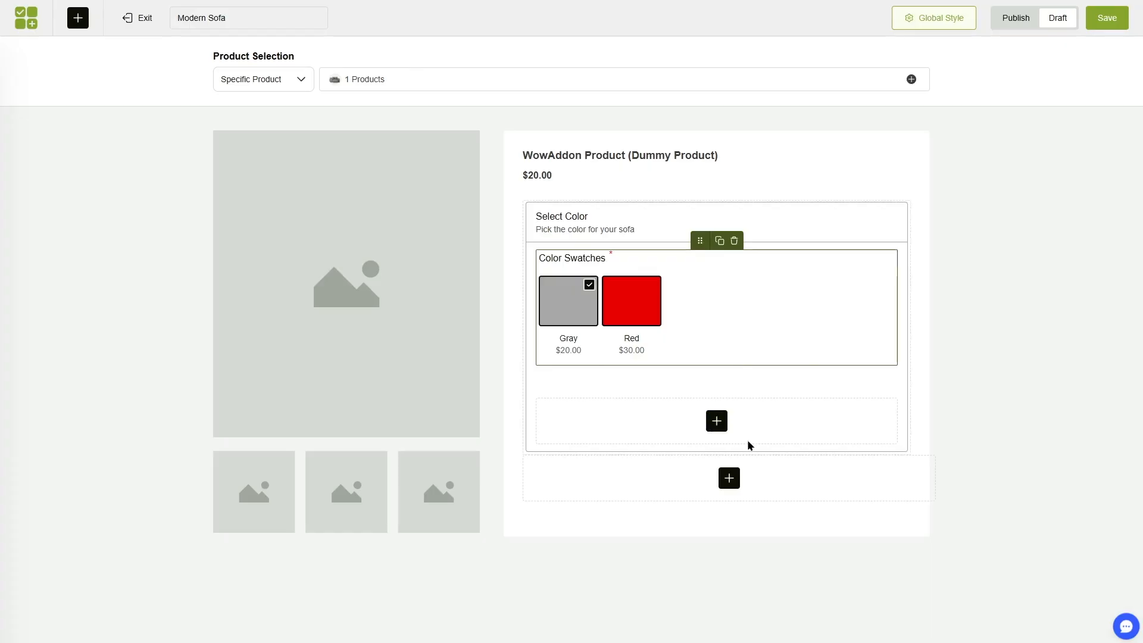
Add a Radio element below the Select Color section and name its options Wool, Linen and Cotton.
{"action": "left_click", "coordinate": [732, 481]}
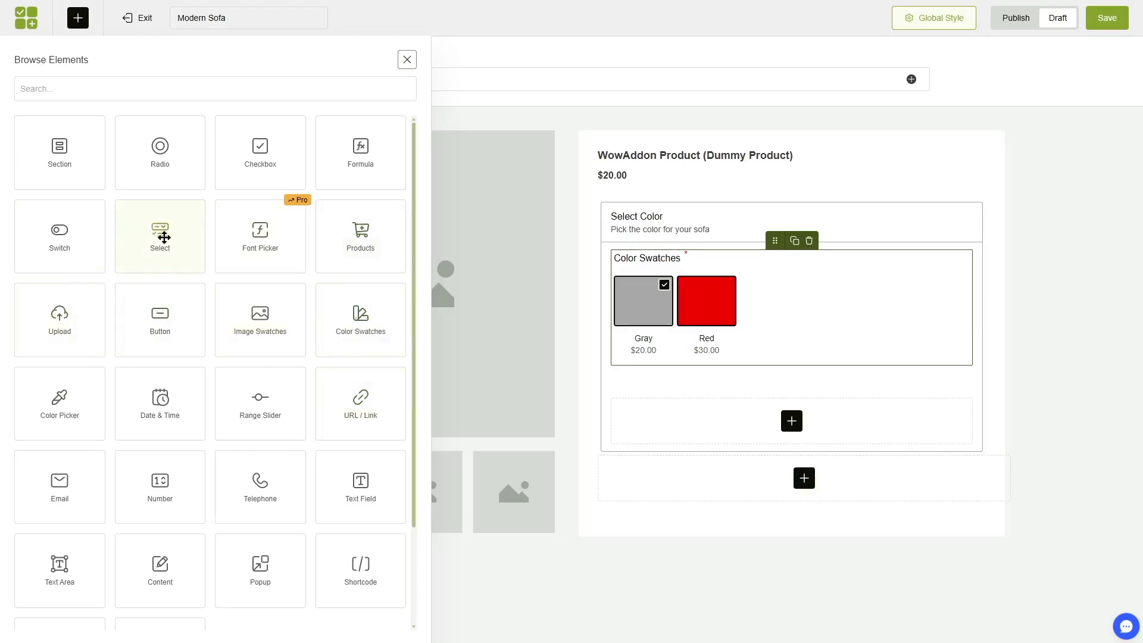
{"action": "left_click", "coordinate": [164, 157]}
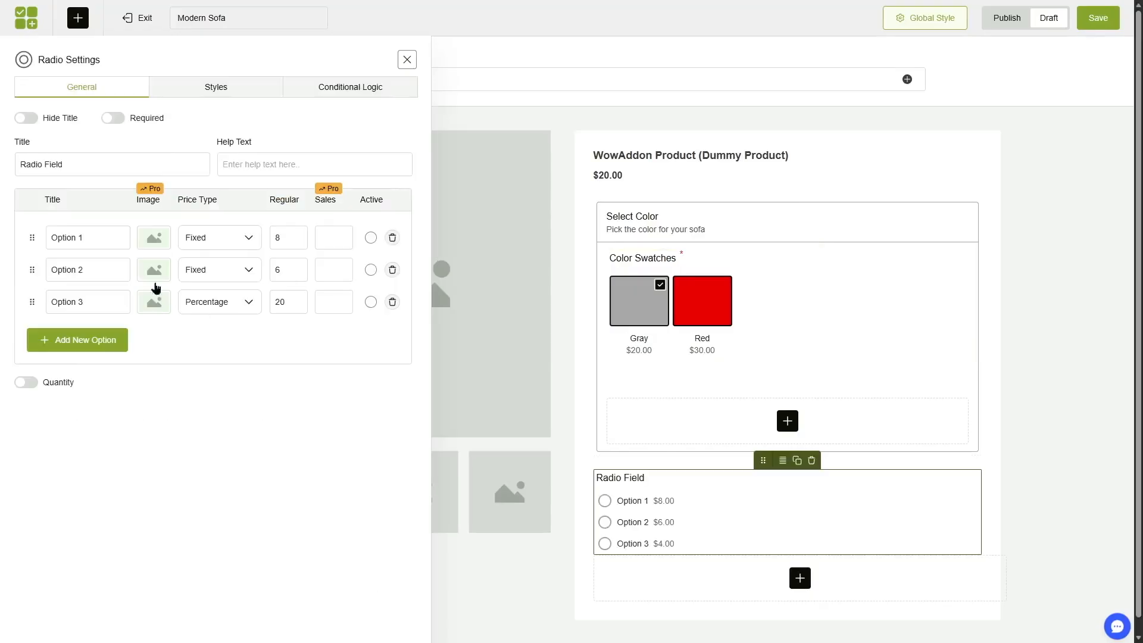
{"action": "triple_click", "coordinate": [97, 236]}
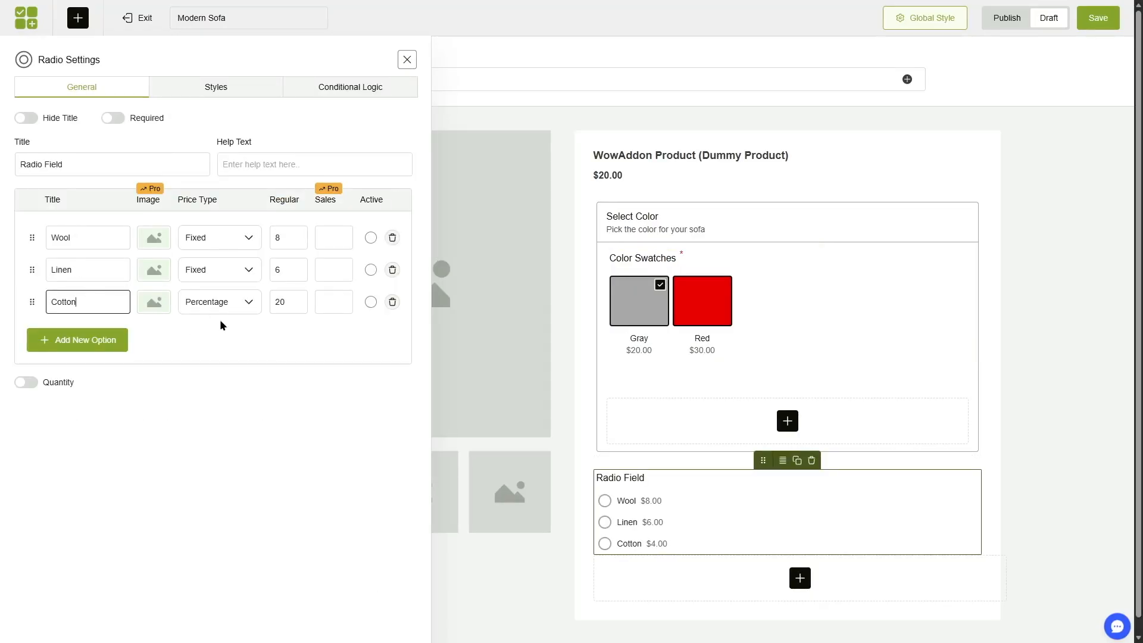
Give Wool, Linen and Cotton fixed prices of 20, 8 and 15, and title the field "Select material" with help text "Select the material for the sofa".
{"action": "left_click", "coordinate": [221, 302]}
{"action": "left_click", "coordinate": [223, 327]}
{"action": "double_click", "coordinate": [298, 237]}
{"action": "type", "text": "20"}
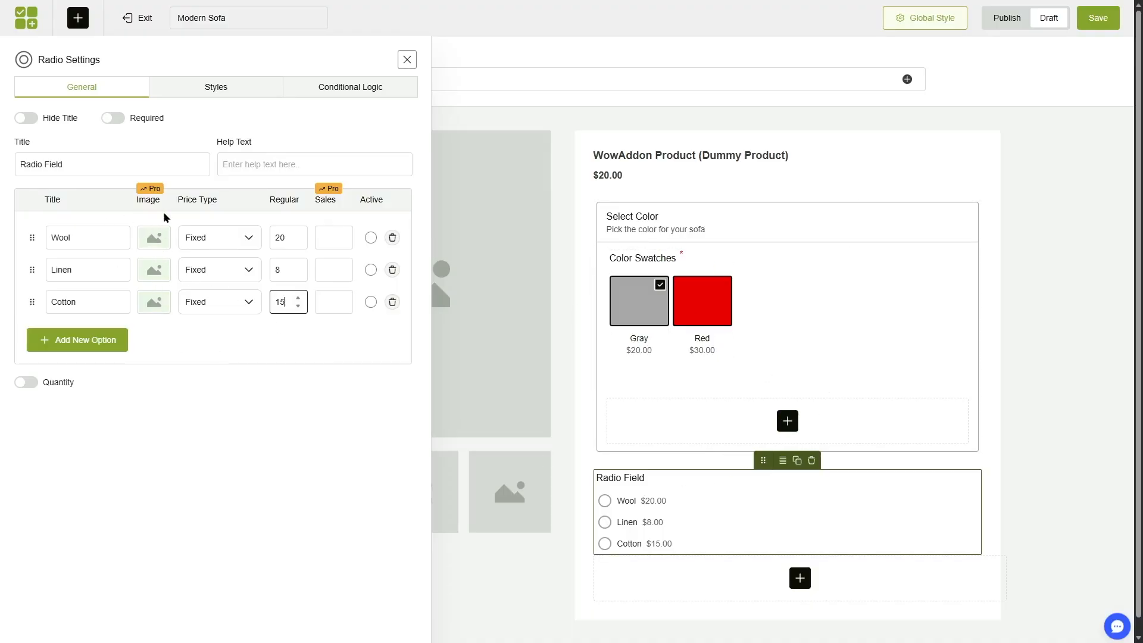
{"action": "left_click", "coordinate": [163, 332]}
{"action": "triple_click", "coordinate": [86, 165]}
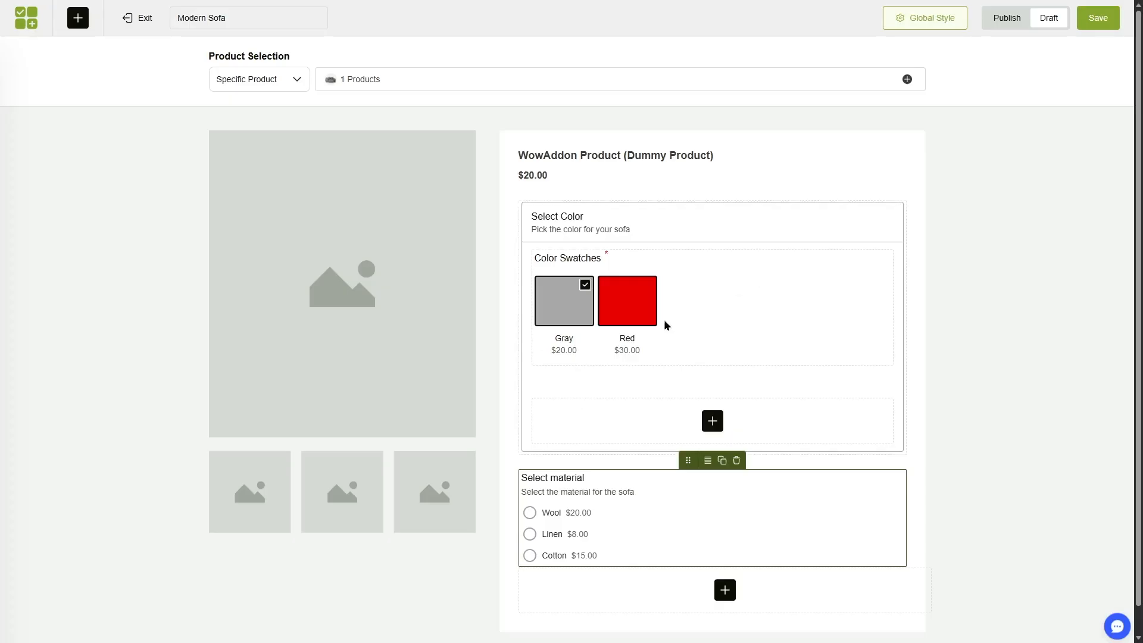
Save the Modern Sofa option list and enable its status in the list of options.
{"action": "left_click", "coordinate": [1098, 18]}
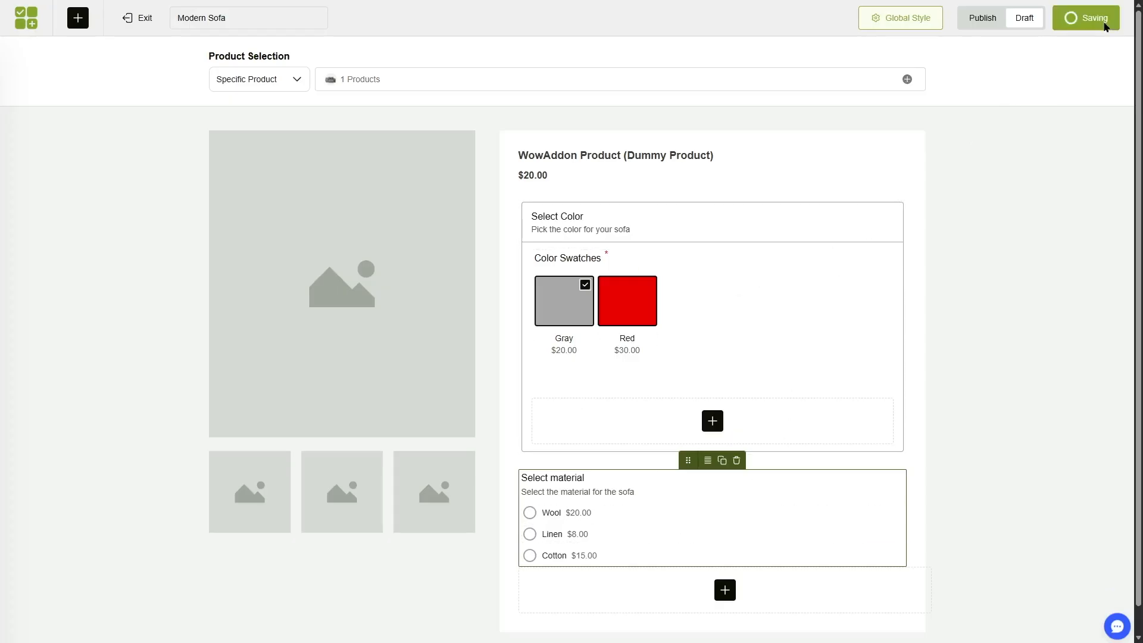
{"action": "left_click", "coordinate": [28, 28]}
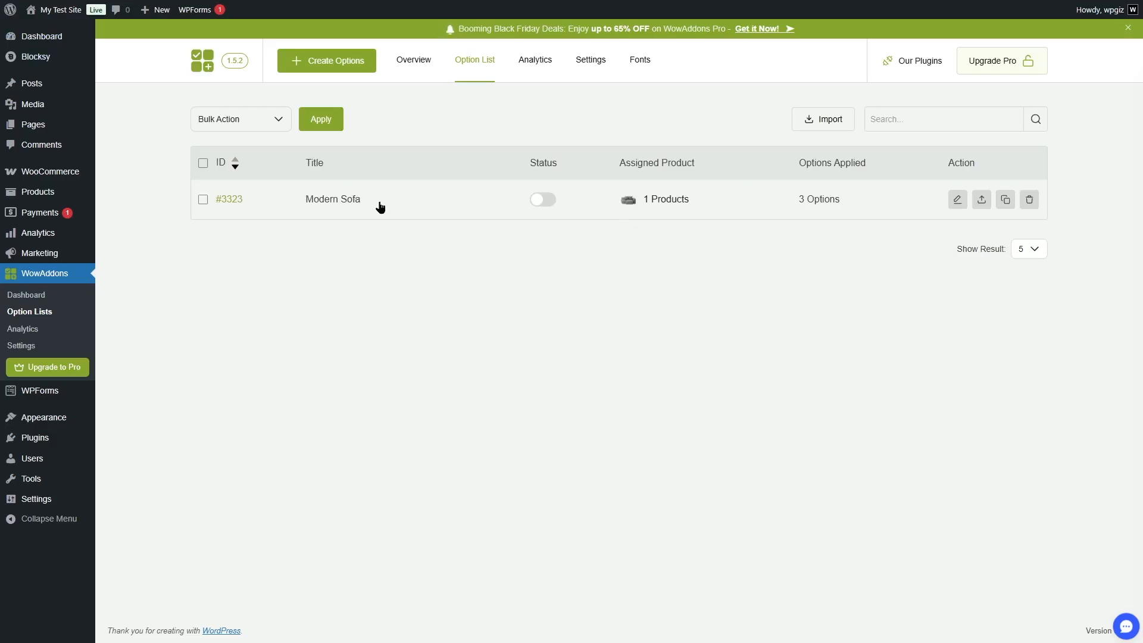
{"action": "left_click", "coordinate": [542, 199]}
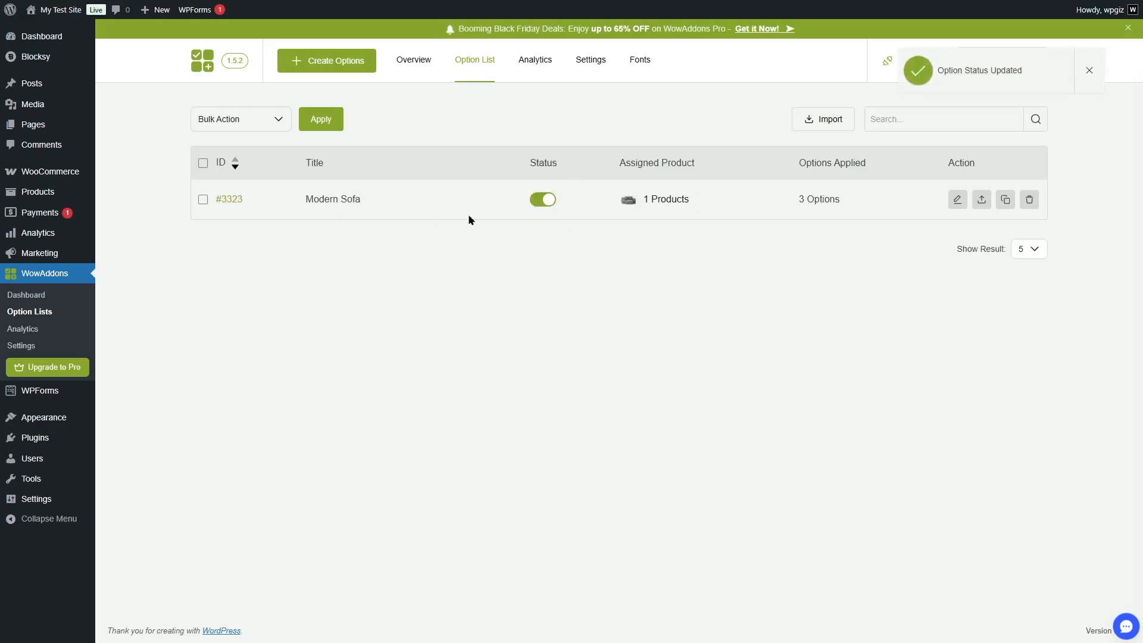
Visit the storefront and open the Modern Sofa product page to examine its add-on options.
{"action": "mouse_move", "coordinate": [62, 11]}
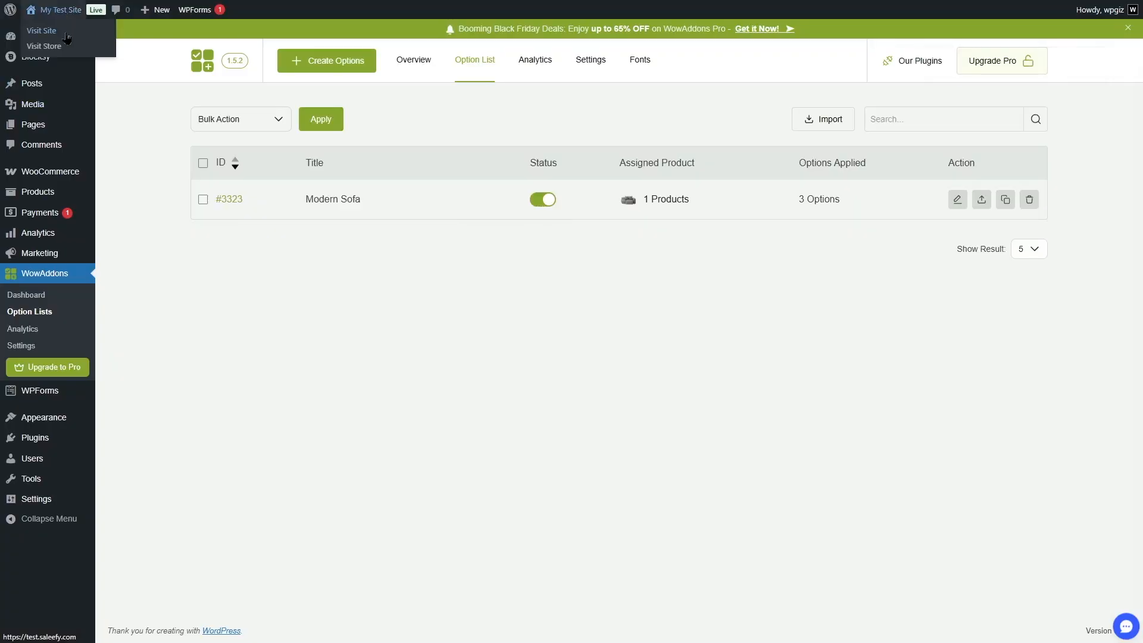
{"action": "left_click", "coordinate": [66, 34]}
{"action": "left_click", "coordinate": [392, 54]}
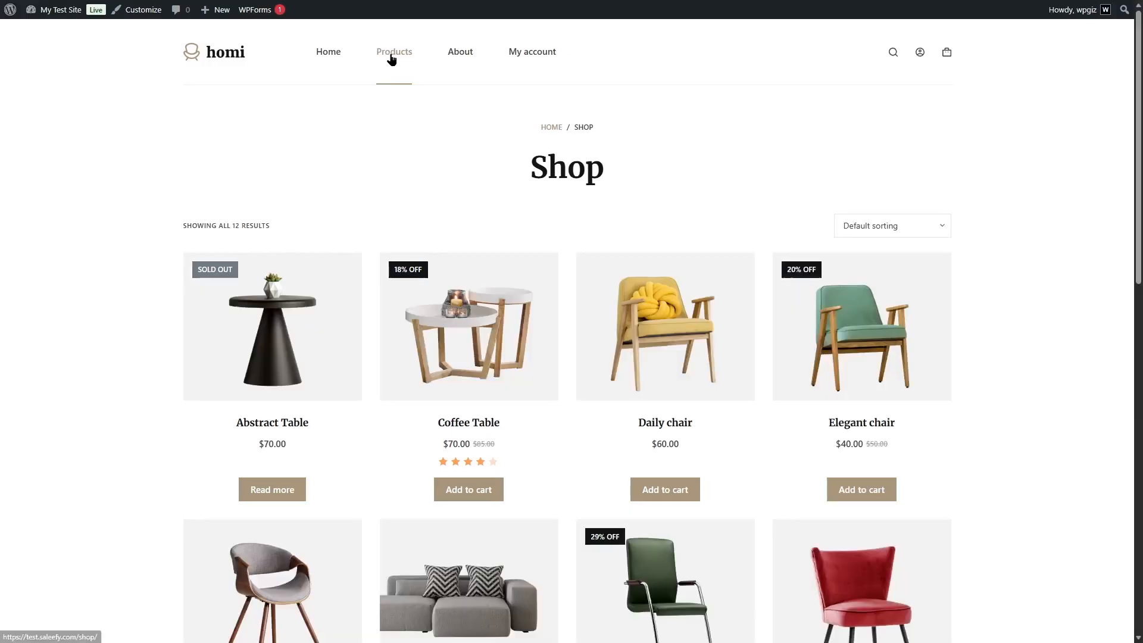
{"action": "scroll", "coordinate": [1054, 120], "scroll_direction": "down", "scroll_amount": 3}
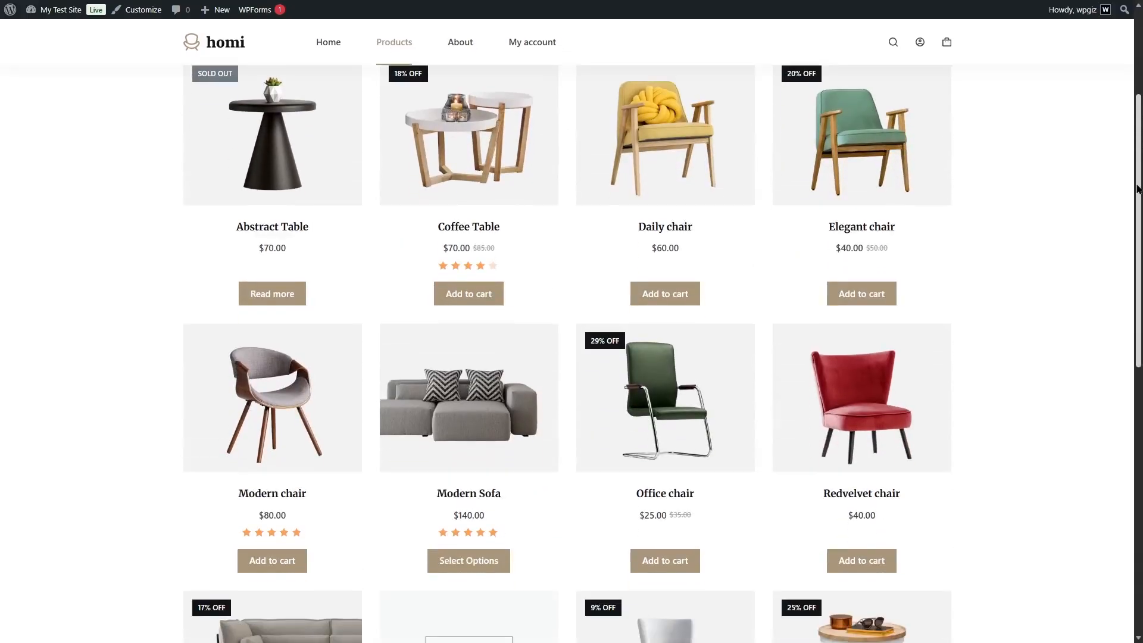
{"action": "left_click", "coordinate": [474, 405]}
{"action": "scroll", "coordinate": [572, 322], "scroll_direction": "down", "scroll_amount": 2}
{"action": "scroll", "coordinate": [758, 398], "scroll_direction": "up", "scroll_amount": 4}
Test the color swatches, choose Gray and Wool for the Modern Sofa, and add it to the cart and view the cart.
{"action": "left_click", "coordinate": [689, 458]}
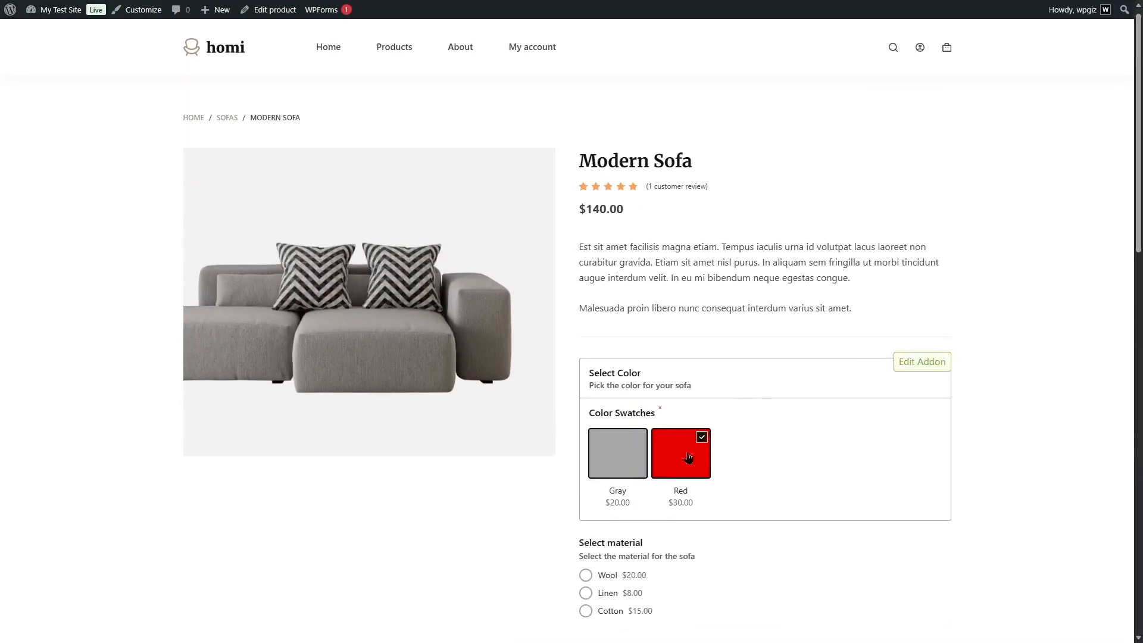
{"action": "left_click", "coordinate": [625, 465]}
{"action": "scroll", "coordinate": [643, 453], "scroll_direction": "down", "scroll_amount": 3}
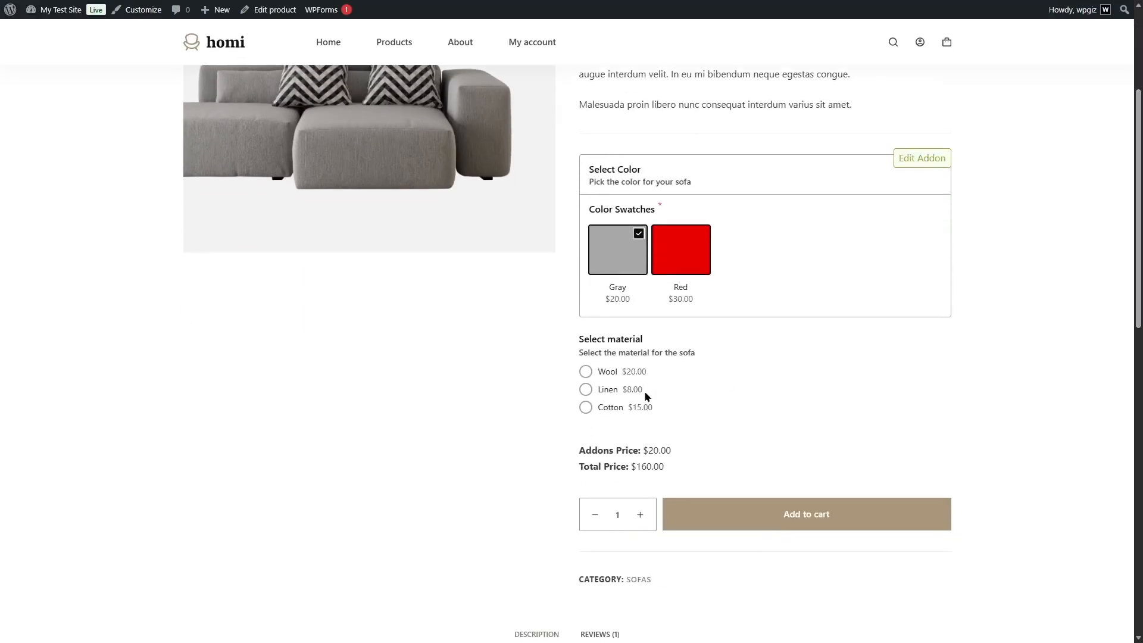
{"action": "left_click", "coordinate": [583, 372]}
{"action": "left_click", "coordinate": [732, 516]}
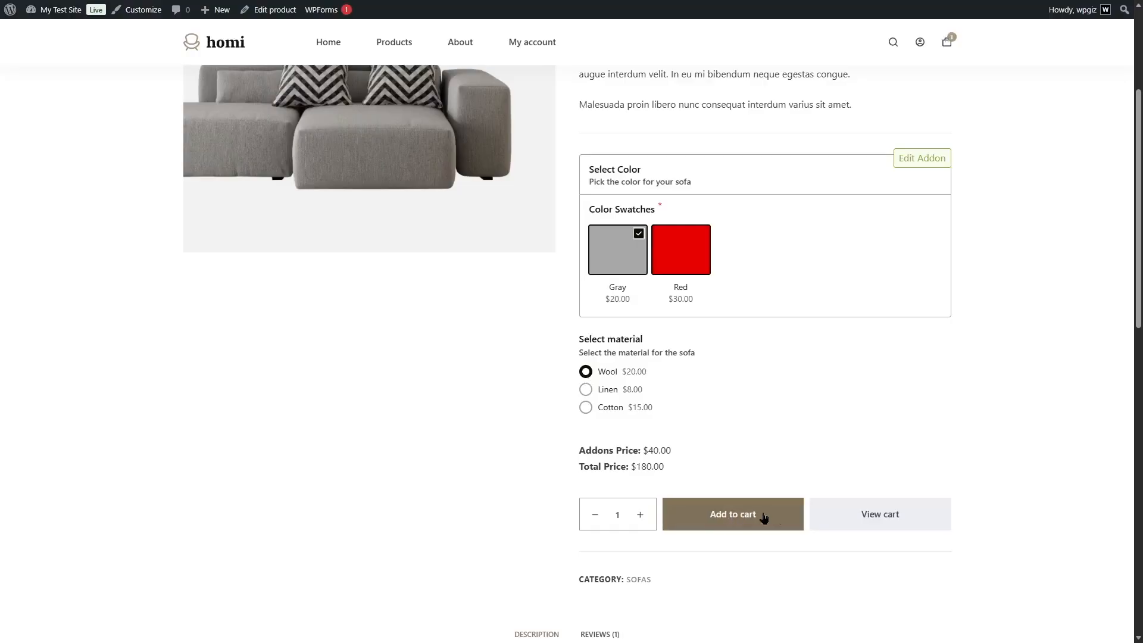
{"action": "left_click", "coordinate": [851, 514]}
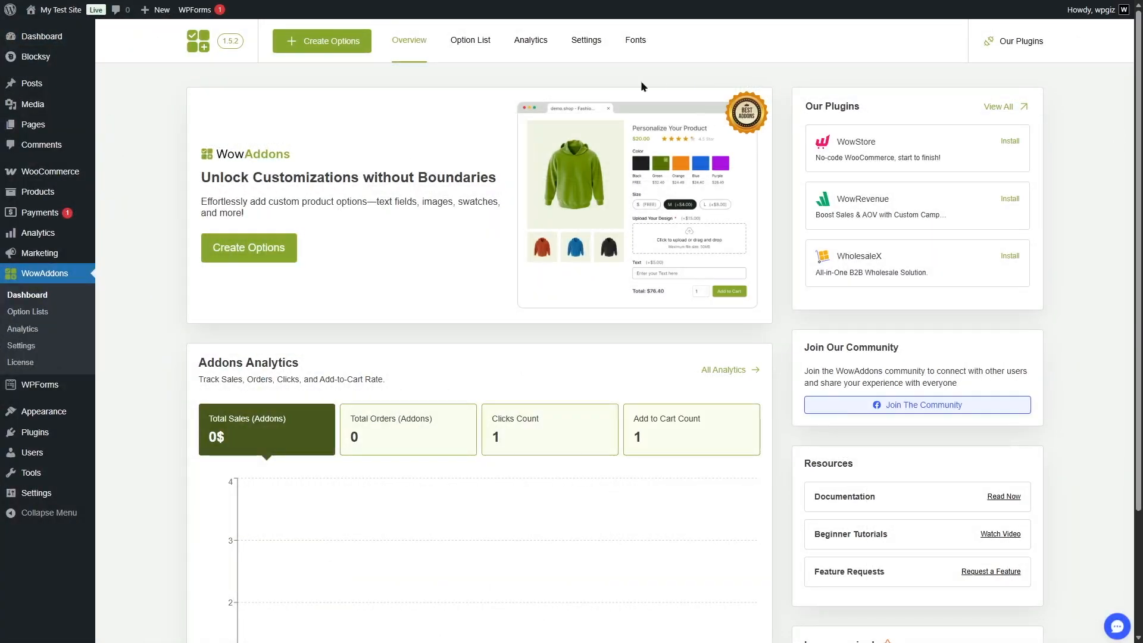
Create a new option list in WowAddons and assign it to the Shirt product.
{"action": "left_click", "coordinate": [474, 43]}
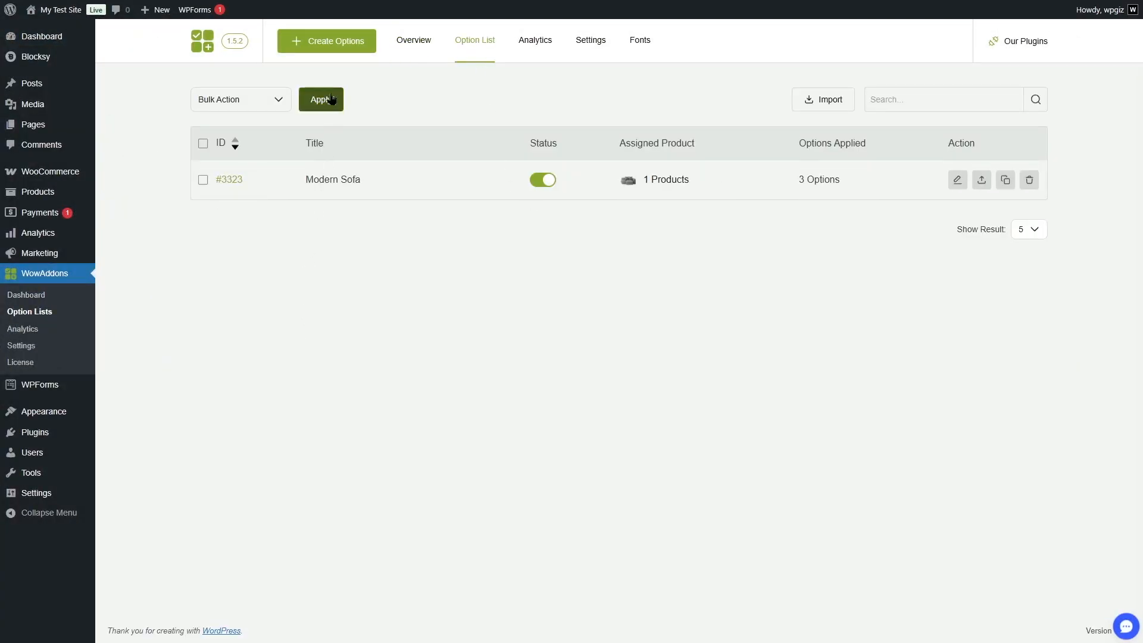
{"action": "left_click", "coordinate": [330, 41]}
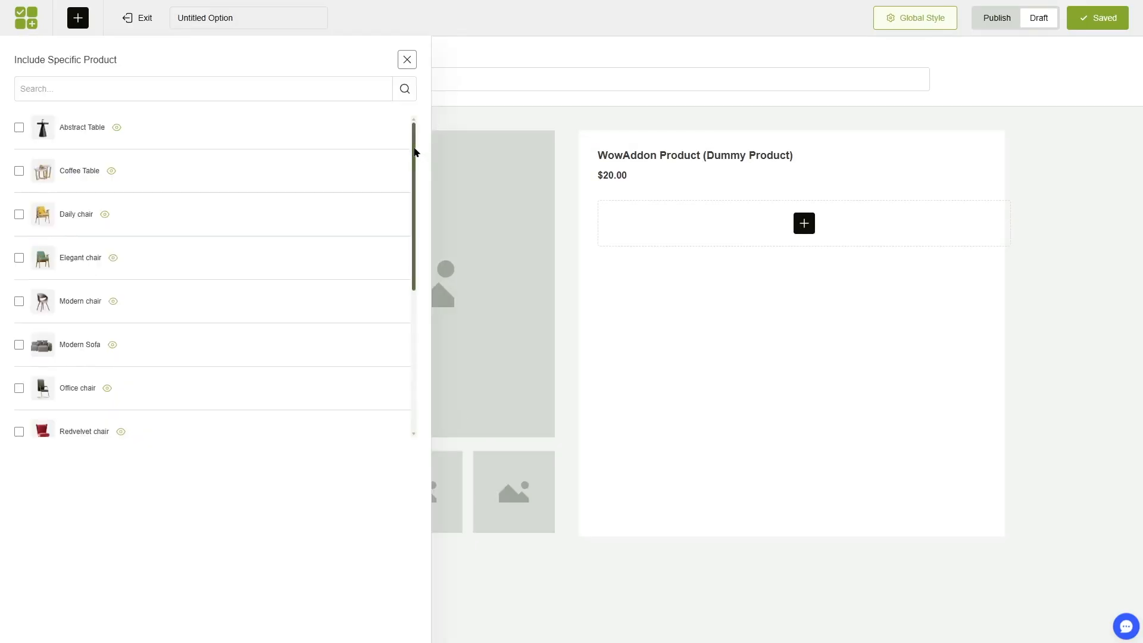
{"action": "left_click_drag", "start_coordinate": [415, 175], "coordinate": [423, 284]}
{"action": "left_click", "coordinate": [13, 302]}
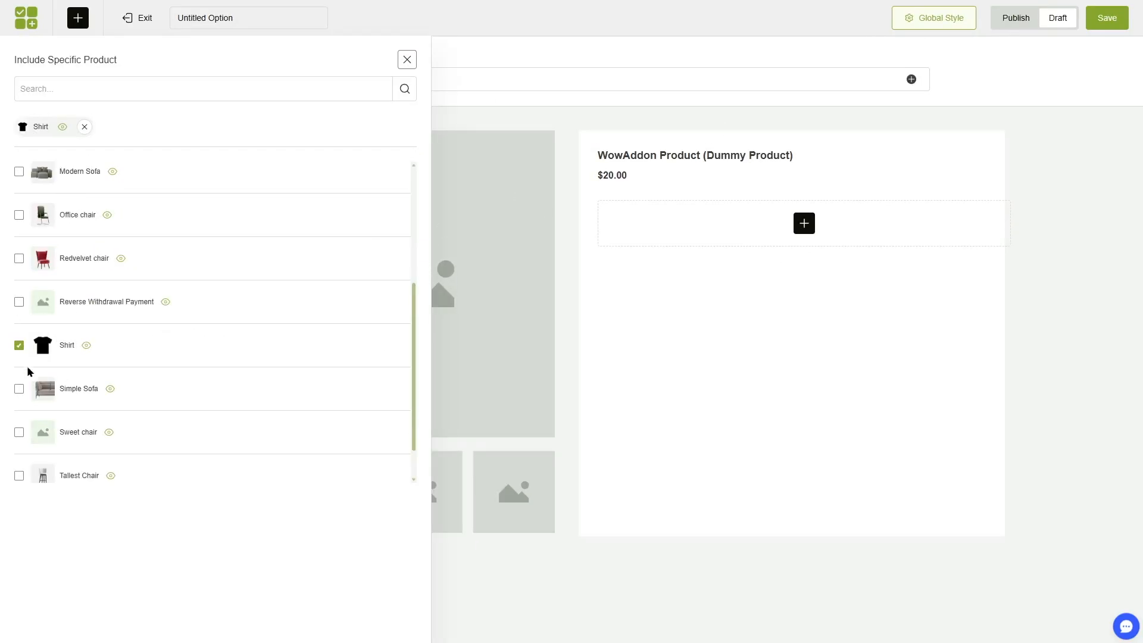
Name the option list T-Shirt and add a Color Swatches element to it.
{"action": "left_click", "coordinate": [407, 59]}
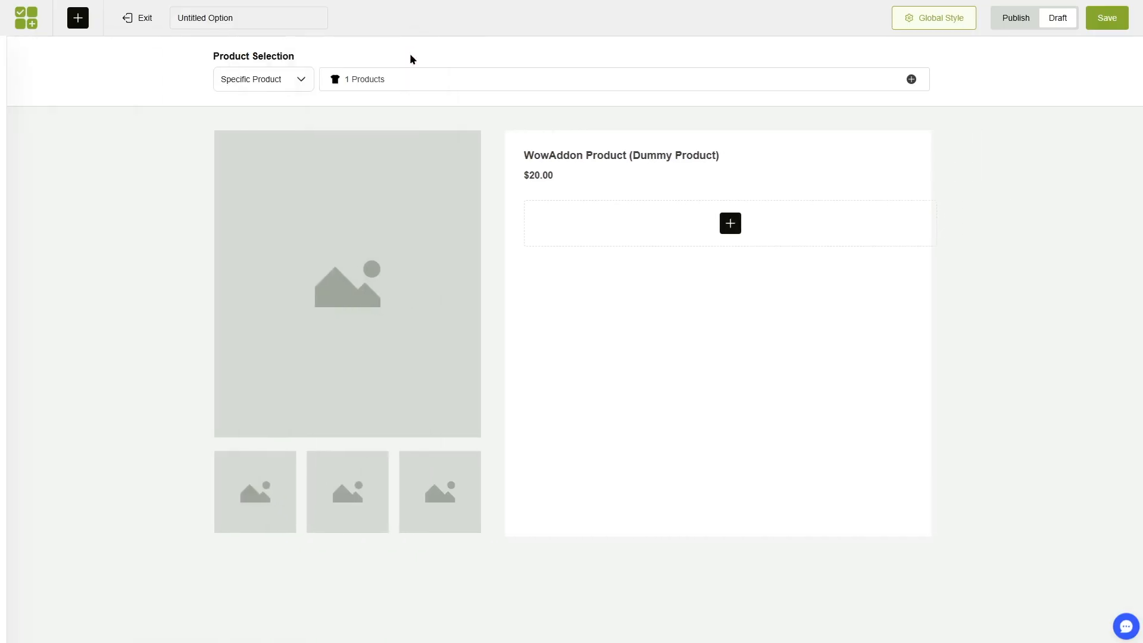
{"action": "triple_click", "coordinate": [267, 17]}
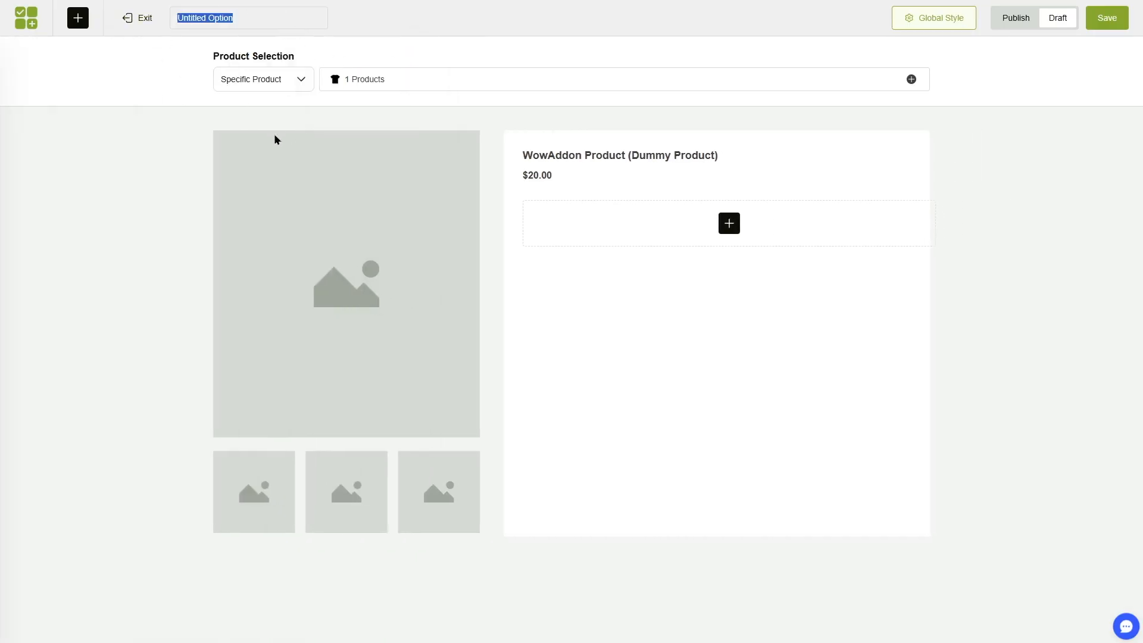
{"action": "type", "text": "T-Shirt"}
{"action": "left_click", "coordinate": [729, 224]}
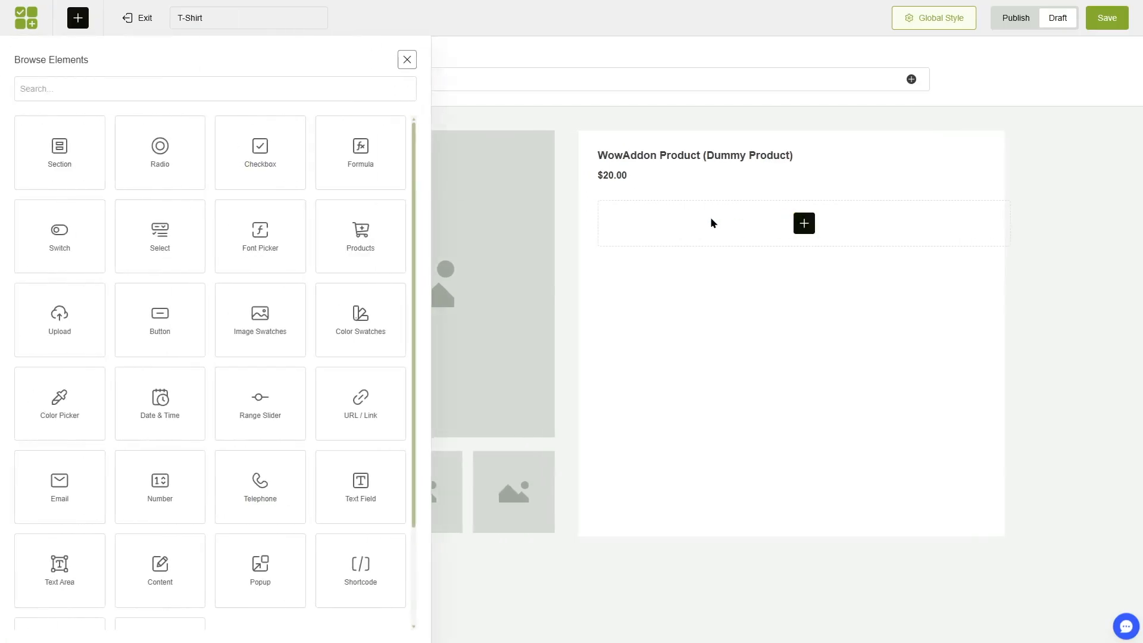
{"action": "left_click", "coordinate": [365, 326]}
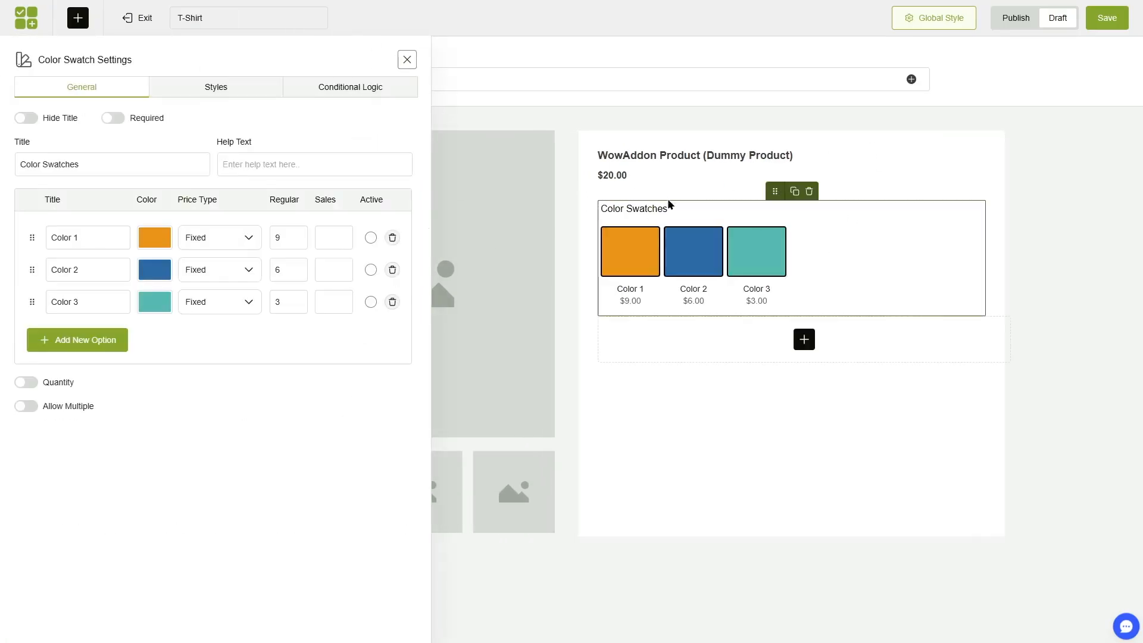
Title the swatches Select color and set three options: Black (#000000) at $6, Red at $3 and Green at $9.
{"action": "left_click", "coordinate": [155, 238]}
{"action": "left_click_drag", "start_coordinate": [146, 337], "coordinate": [262, 411]}
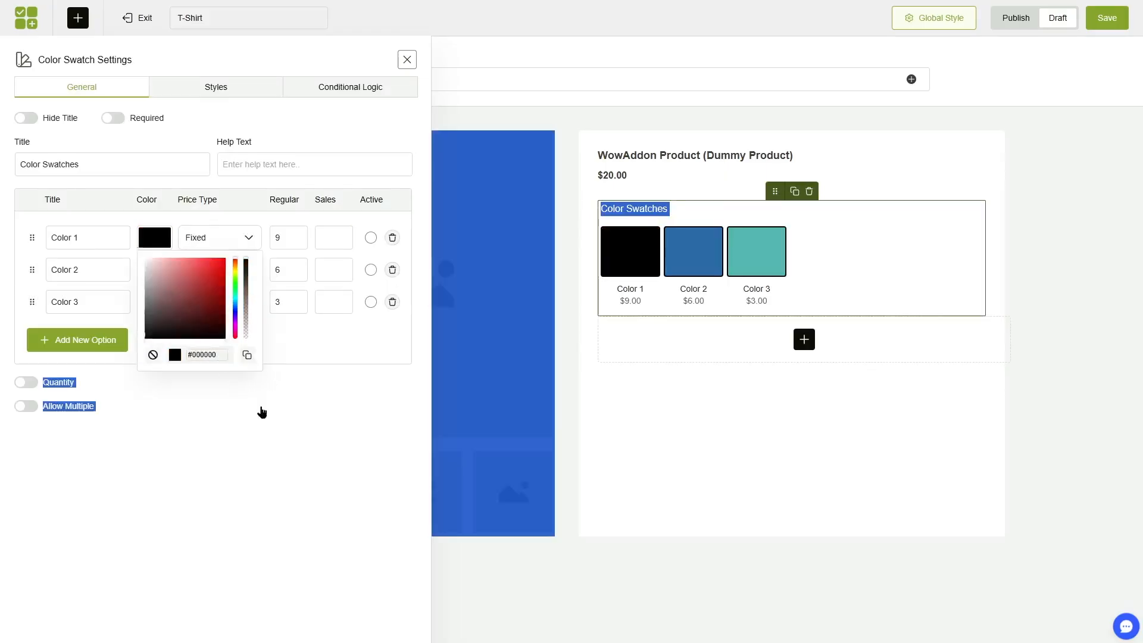
{"action": "left_click", "coordinate": [262, 411]}
{"action": "left_click", "coordinate": [162, 273]}
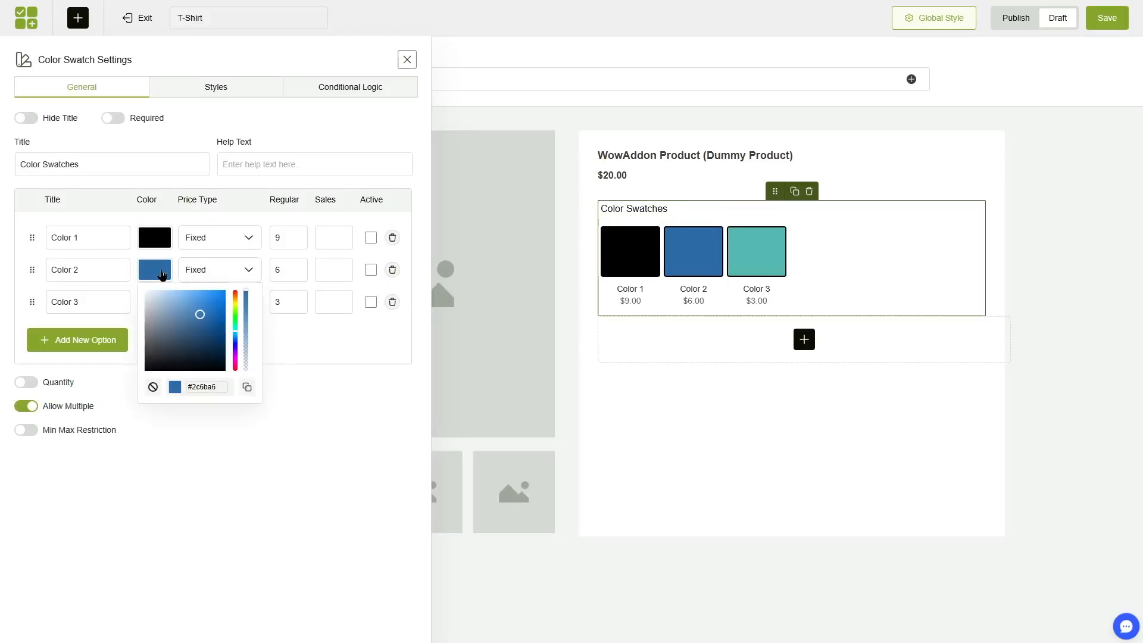
{"action": "left_click_drag", "start_coordinate": [236, 305], "coordinate": [235, 292]}
{"action": "left_click", "coordinate": [224, 301]}
{"action": "left_click", "coordinate": [153, 302]}
{"action": "left_click_drag", "start_coordinate": [235, 363], "coordinate": [236, 350]}
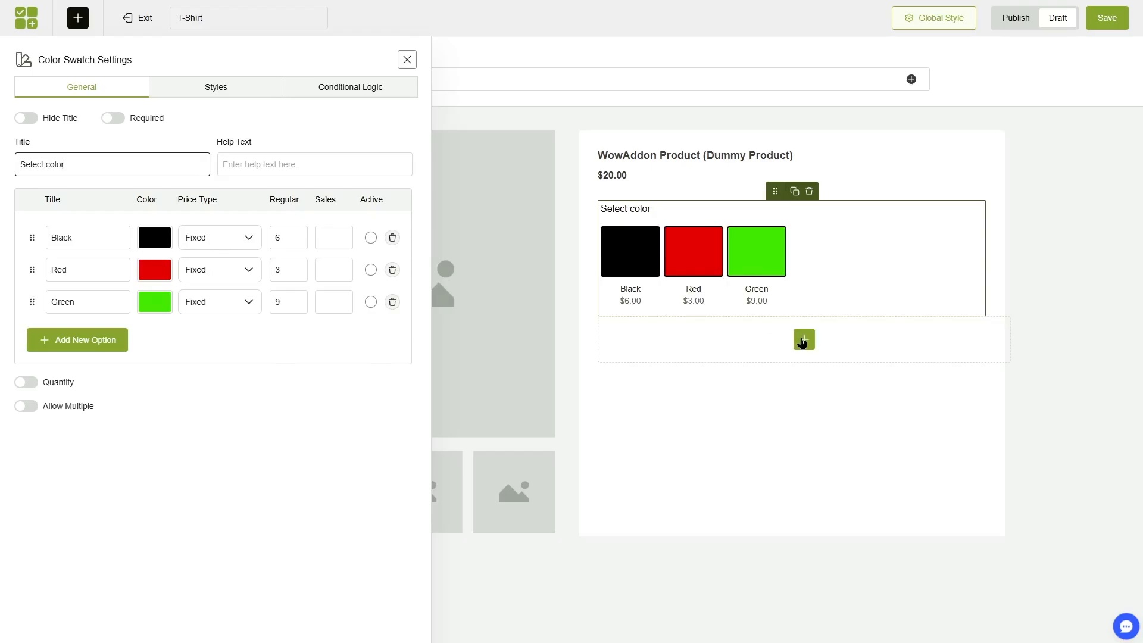
Add an Upload element titled Add your logo with the help text "Choose the text and logo you want to add to your t-shirt".
{"action": "left_click", "coordinate": [804, 341]}
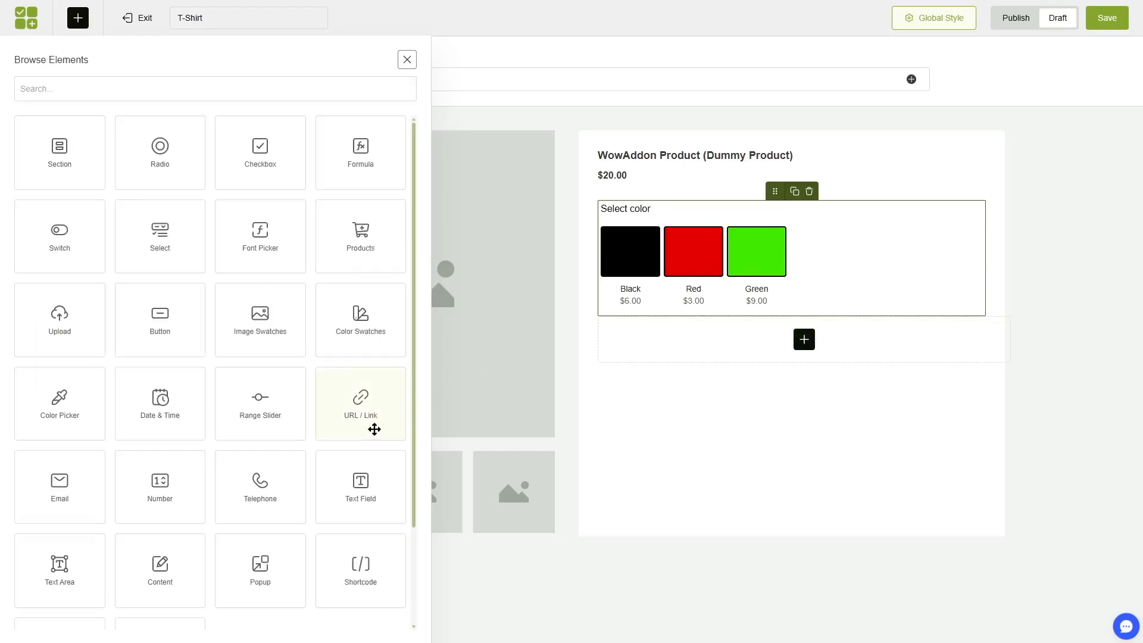
{"action": "mouse_move", "coordinate": [415, 319]}
{"action": "left_mouse_down"}
{"action": "mouse_move", "coordinate": [416, 398]}
{"action": "mouse_move", "coordinate": [414, 317]}
{"action": "left_mouse_up"}
{"action": "left_click", "coordinate": [72, 302]}
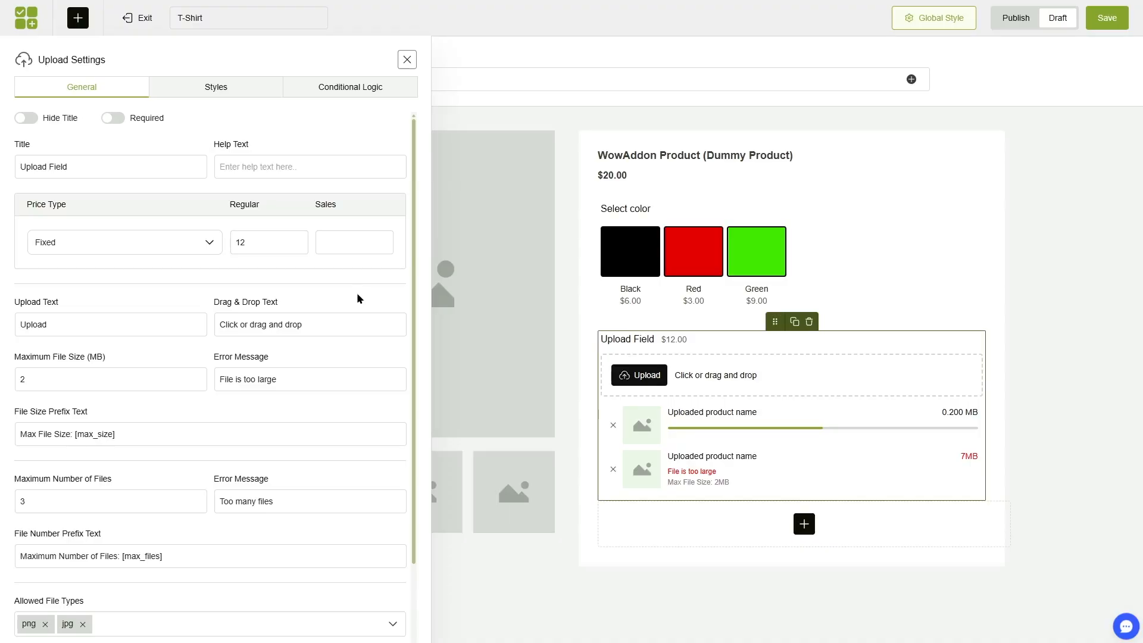
{"action": "left_click_drag", "start_coordinate": [111, 166], "coordinate": [3, 167]}
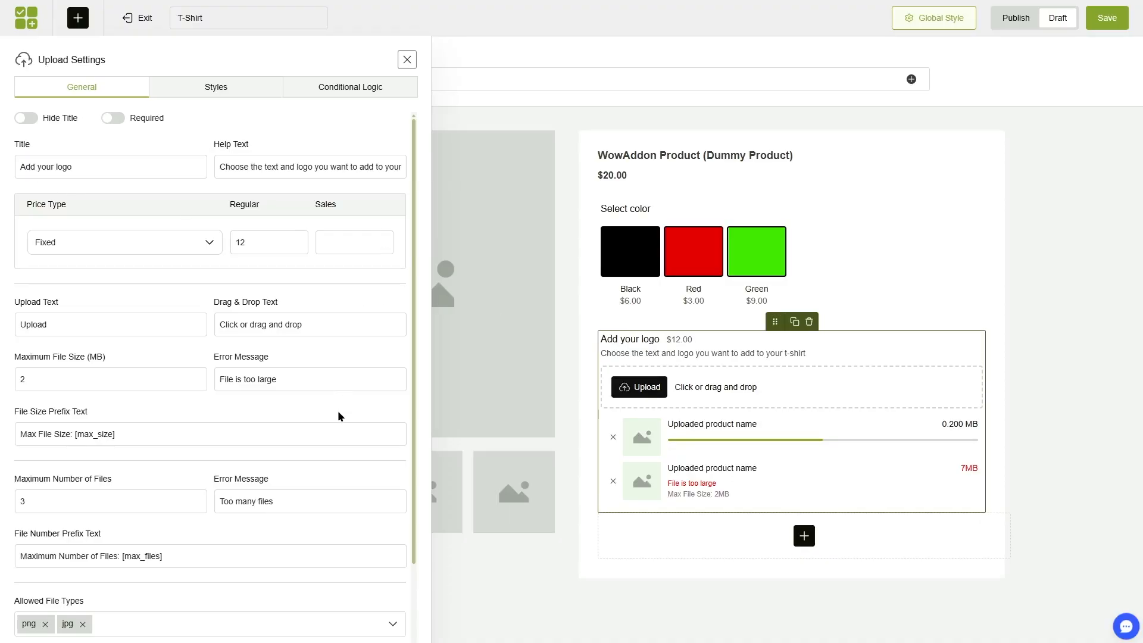
Enable conditional logic for the logo upload field, showing it if Any of the rules match.
{"action": "left_click", "coordinate": [335, 89]}
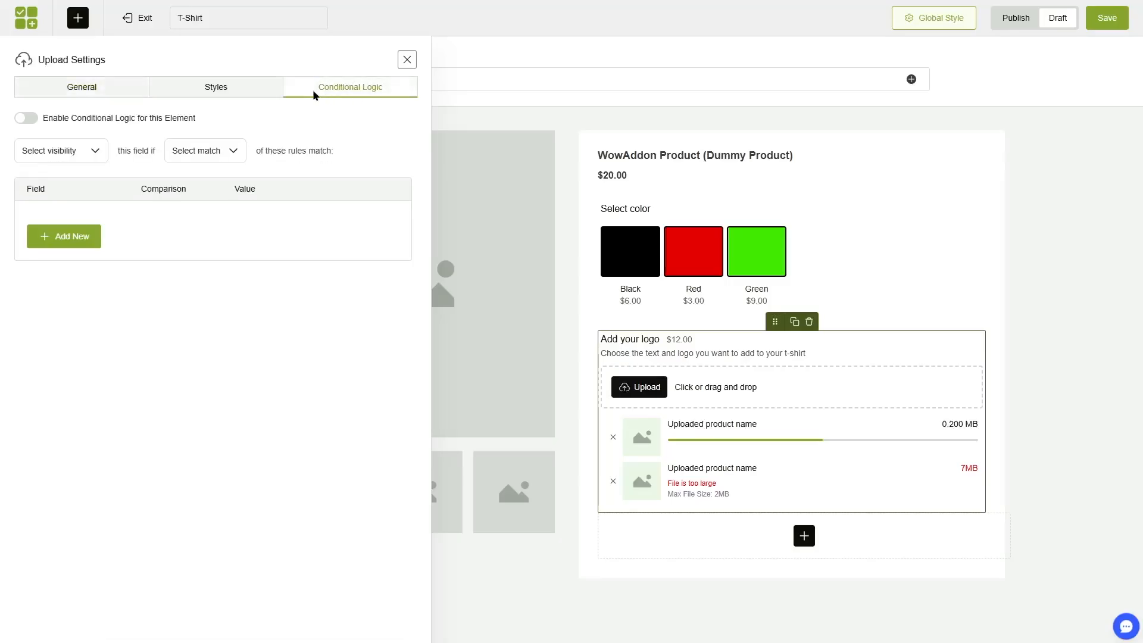
{"action": "left_click", "coordinate": [29, 118]}
{"action": "left_click", "coordinate": [82, 152]}
{"action": "left_click", "coordinate": [42, 174]}
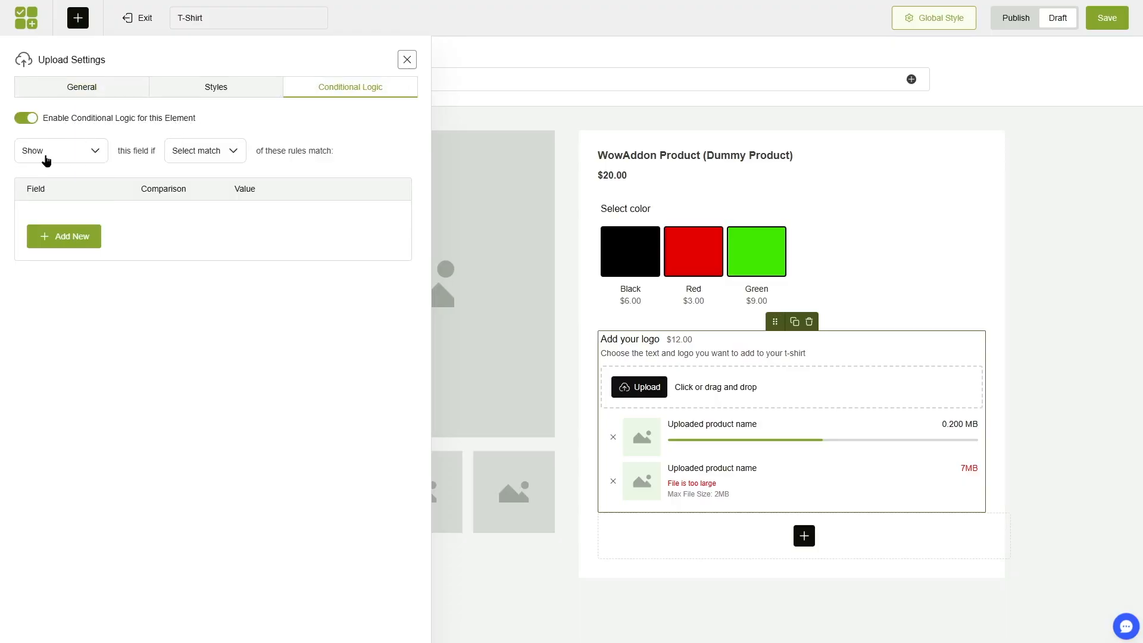
{"action": "left_click", "coordinate": [189, 154]}
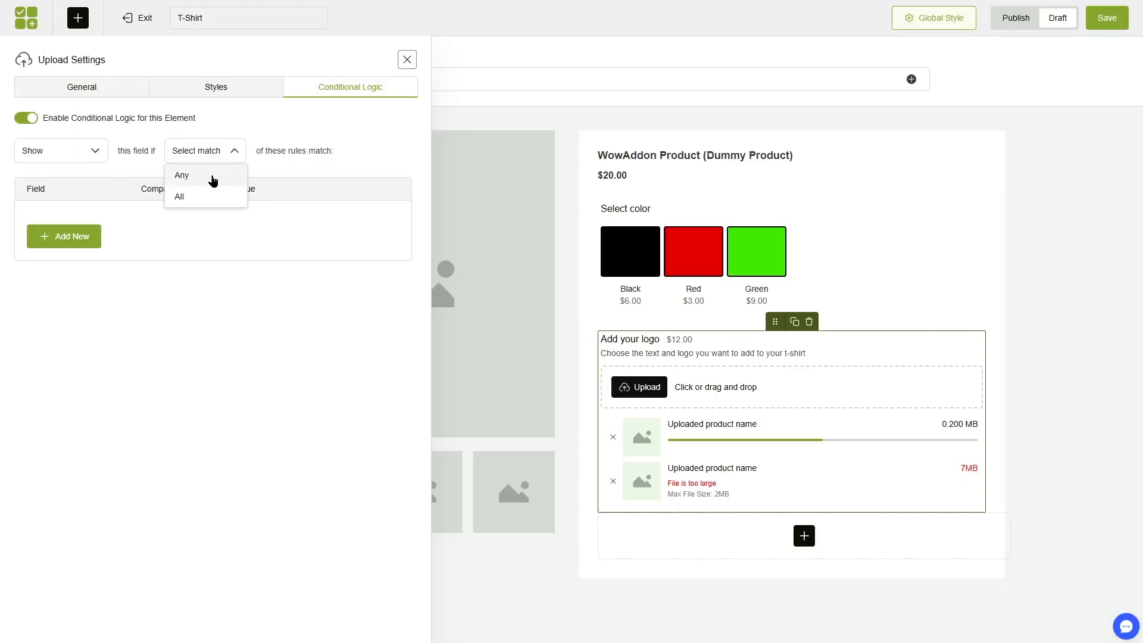
{"action": "left_click", "coordinate": [194, 178]}
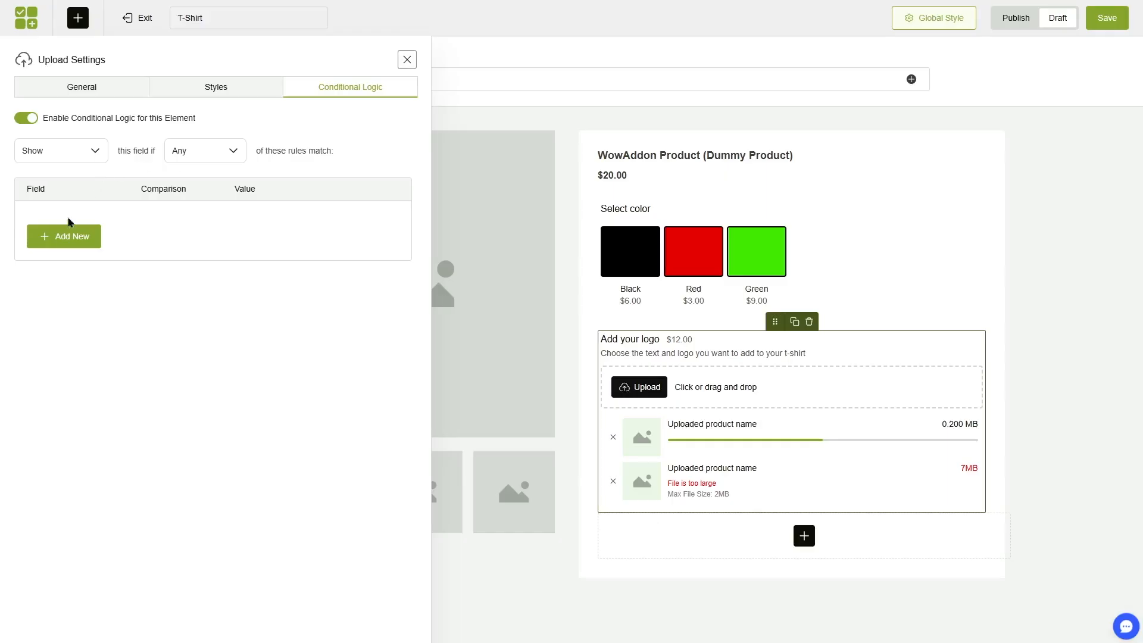
Add a rule requiring Select color to be Is Not Empty, and save the option list.
{"action": "left_click", "coordinate": [66, 241]}
{"action": "left_click", "coordinate": [84, 231]}
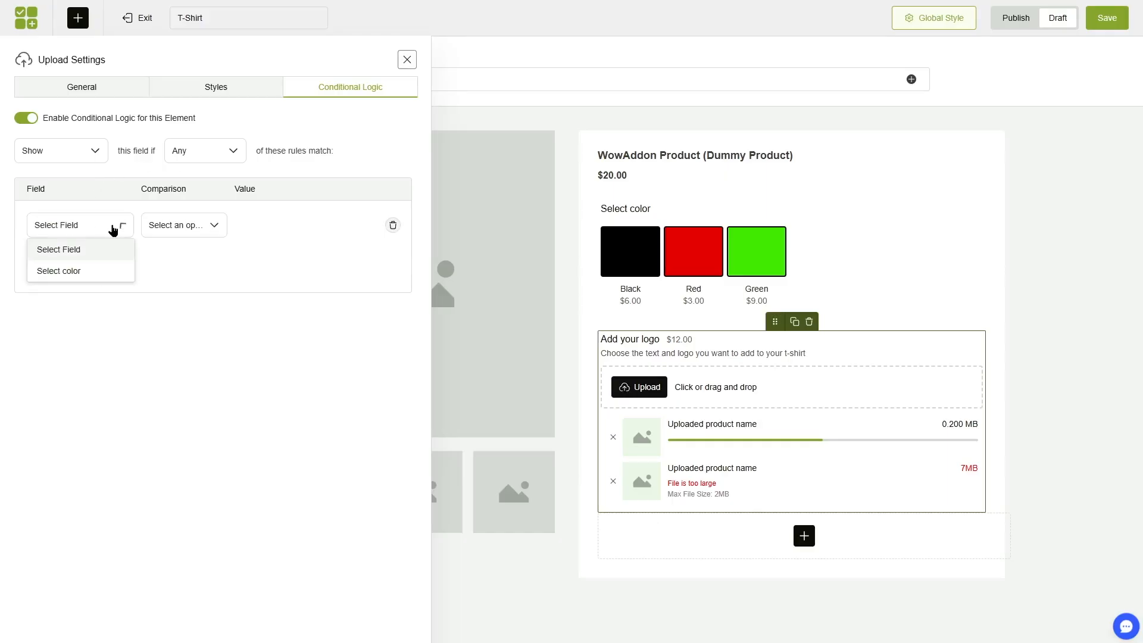
{"action": "left_click", "coordinate": [84, 270]}
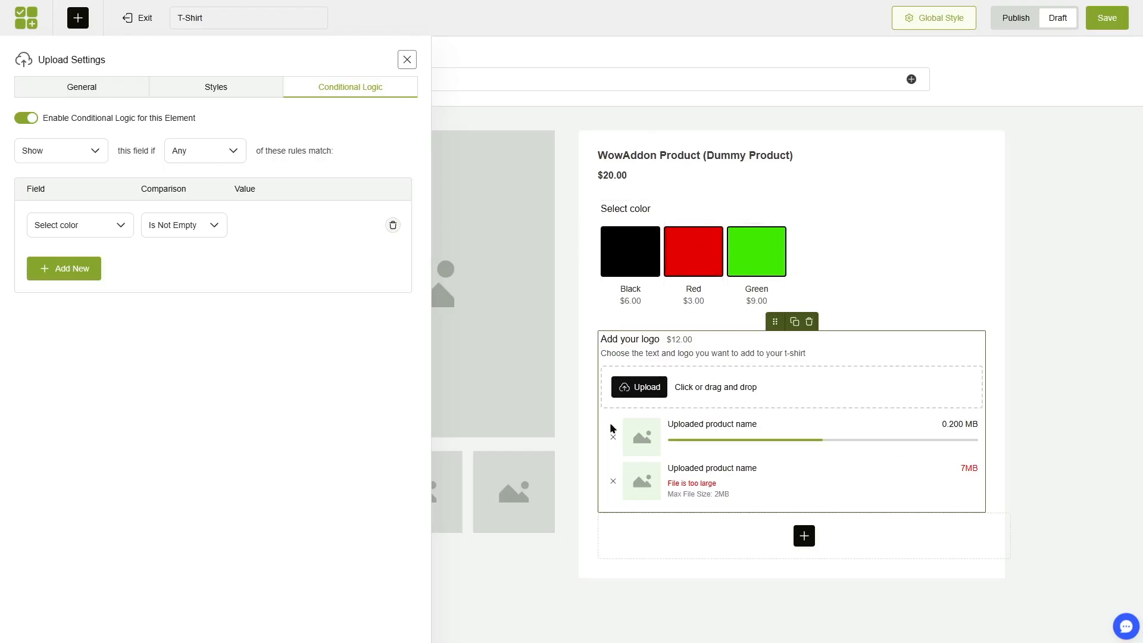
{"action": "left_click", "coordinate": [1108, 18]}
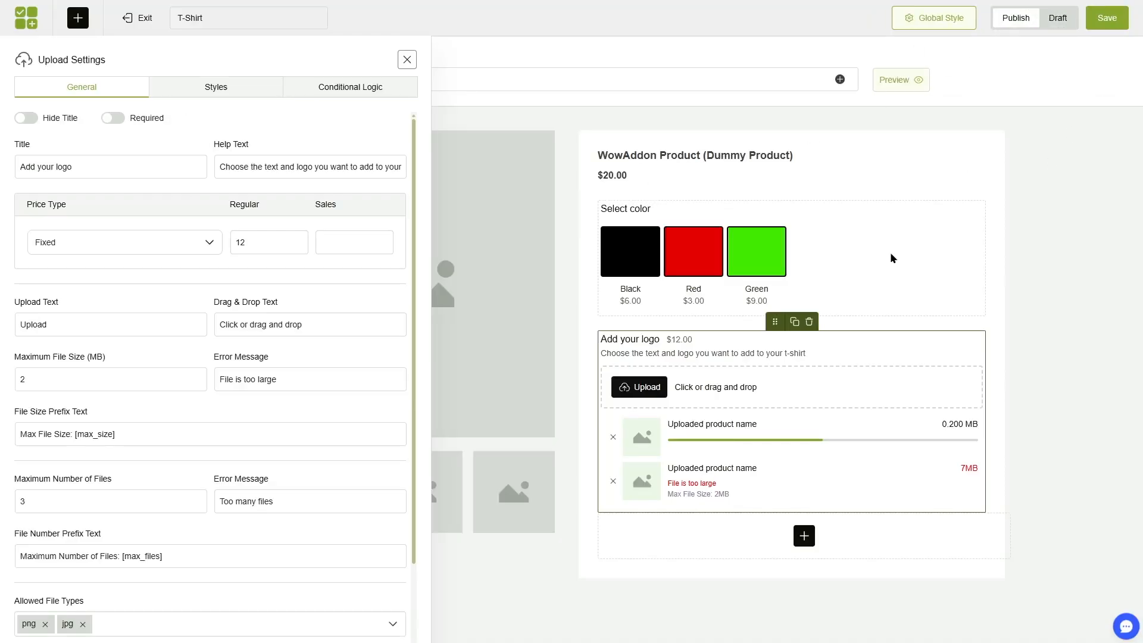
Add a Section element titled T-Shirt Color below the logo upload field.
{"action": "left_click", "coordinate": [868, 245]}
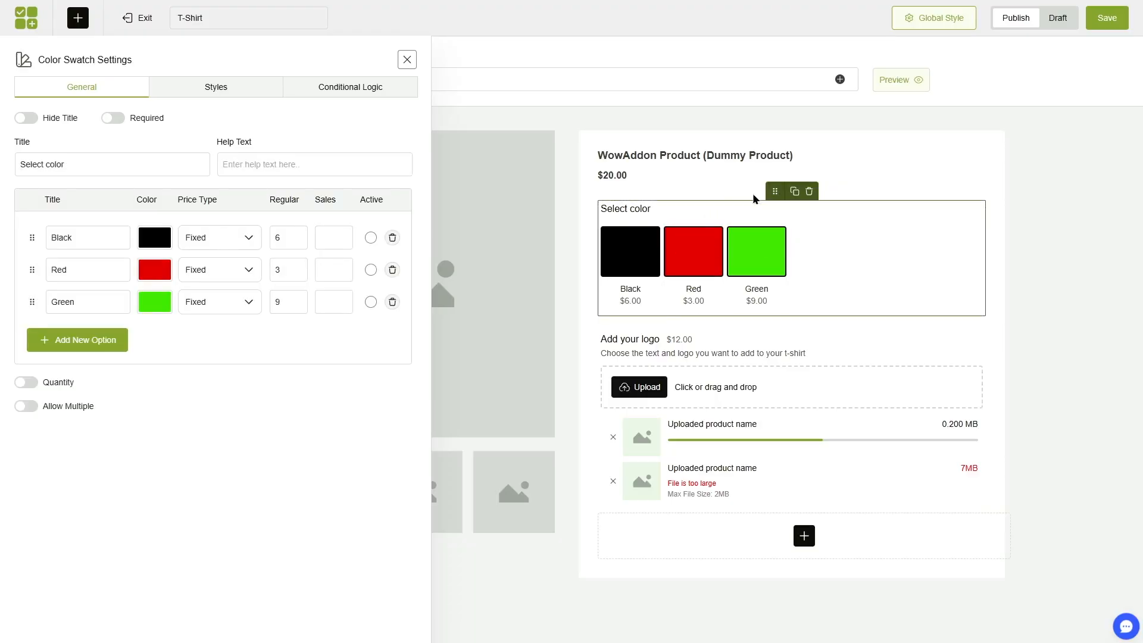
{"action": "left_click", "coordinate": [407, 60]}
{"action": "left_click", "coordinate": [724, 543]}
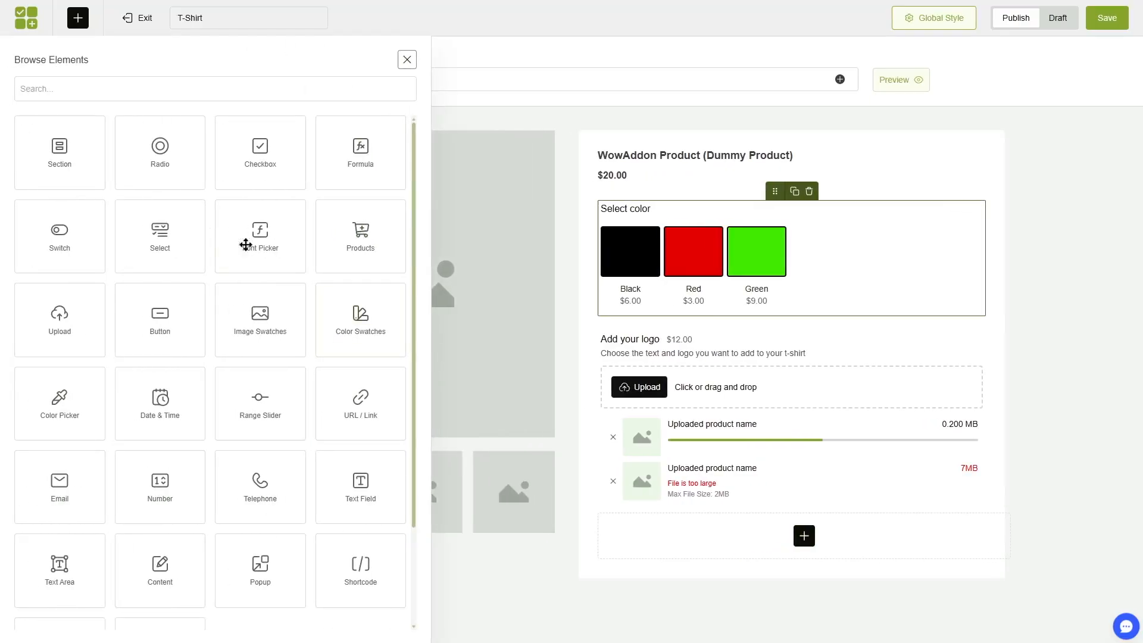
{"action": "left_click", "coordinate": [54, 163]}
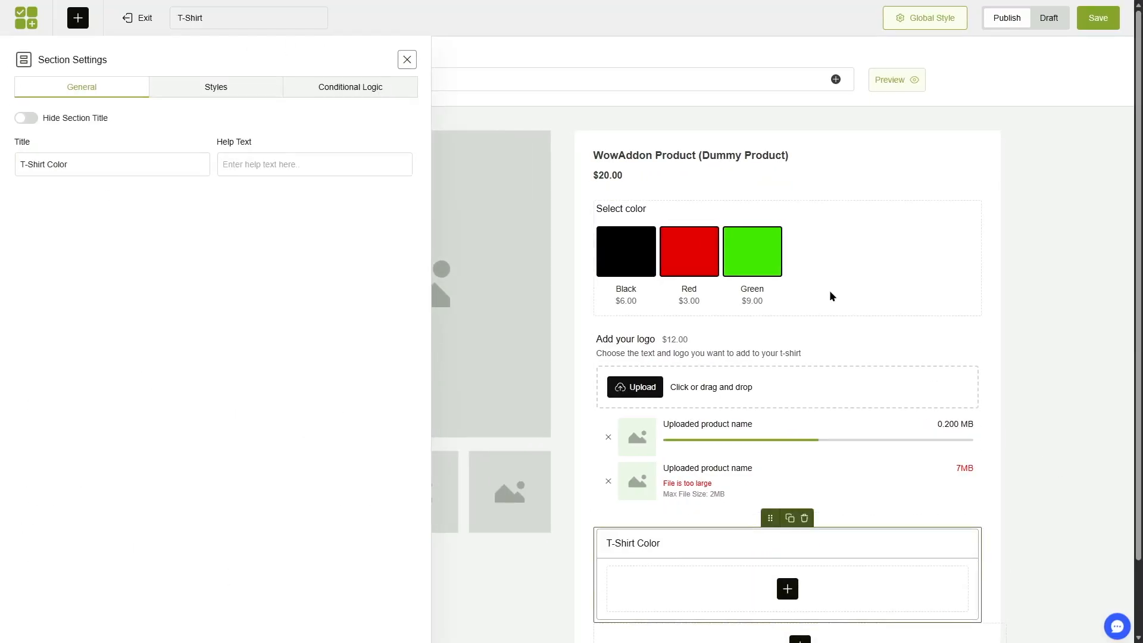
Move the Select color swatches into the T-Shirt Color section and place the section above the logo upload field.
{"action": "left_click", "coordinate": [829, 292]}
{"action": "left_click_drag", "start_coordinate": [771, 192], "coordinate": [794, 589]}
{"action": "left_click", "coordinate": [777, 420]}
{"action": "left_click_drag", "start_coordinate": [770, 387], "coordinate": [776, 233]}
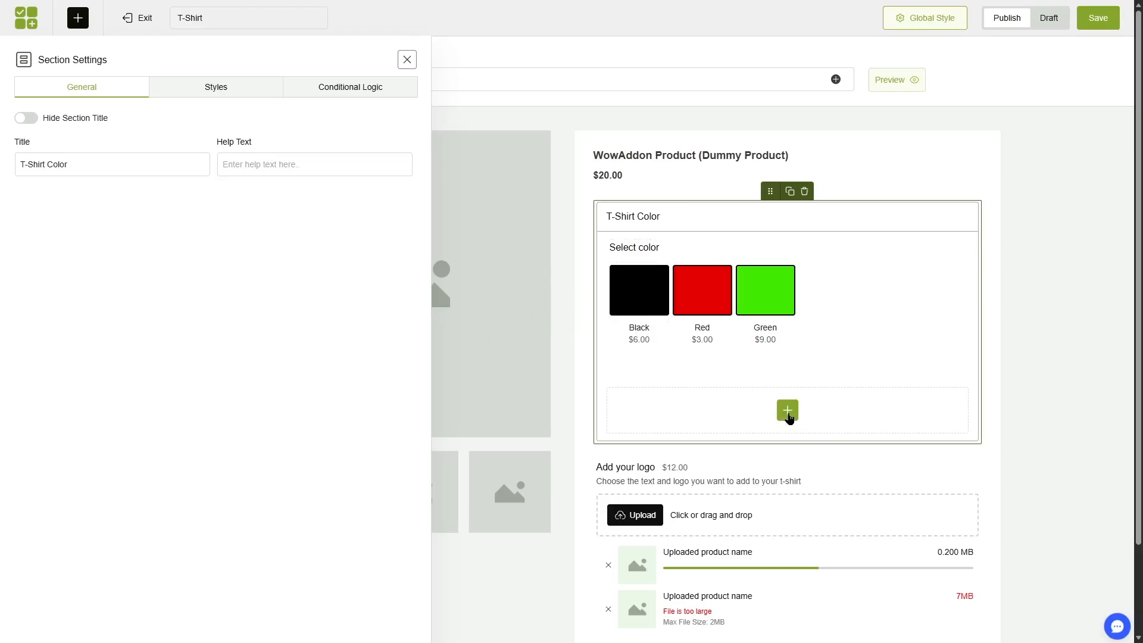
Add Image Swatches titled View color to the section with Black, Red and Green shirt images, updating the product image on selection.
{"action": "left_click", "coordinate": [787, 412]}
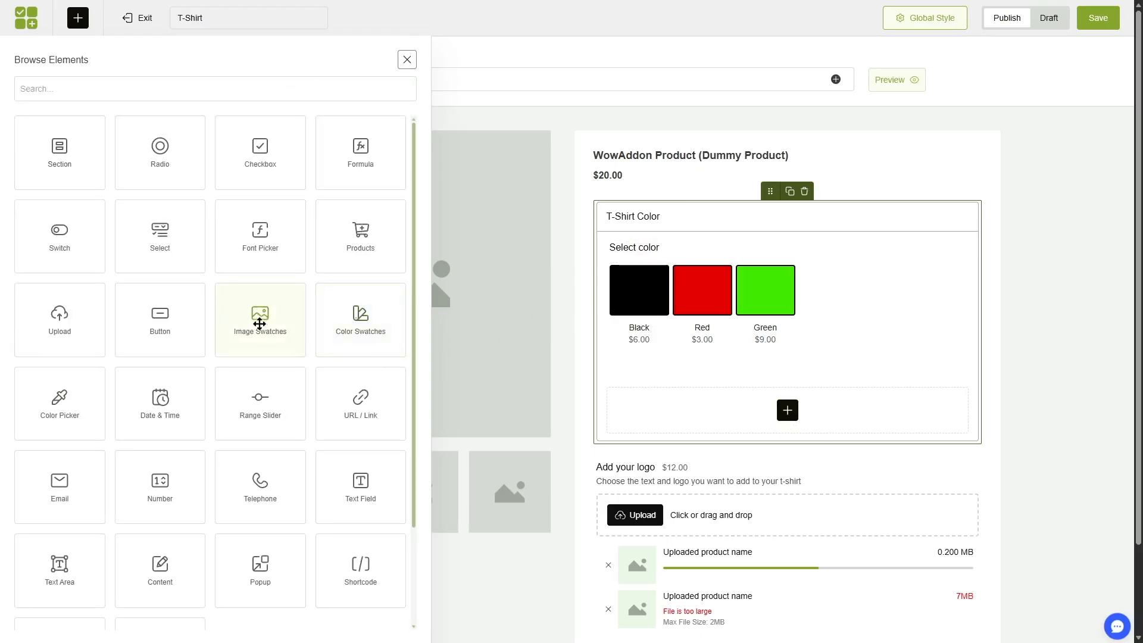
{"action": "left_click", "coordinate": [262, 318]}
{"action": "triple_click", "coordinate": [90, 229]}
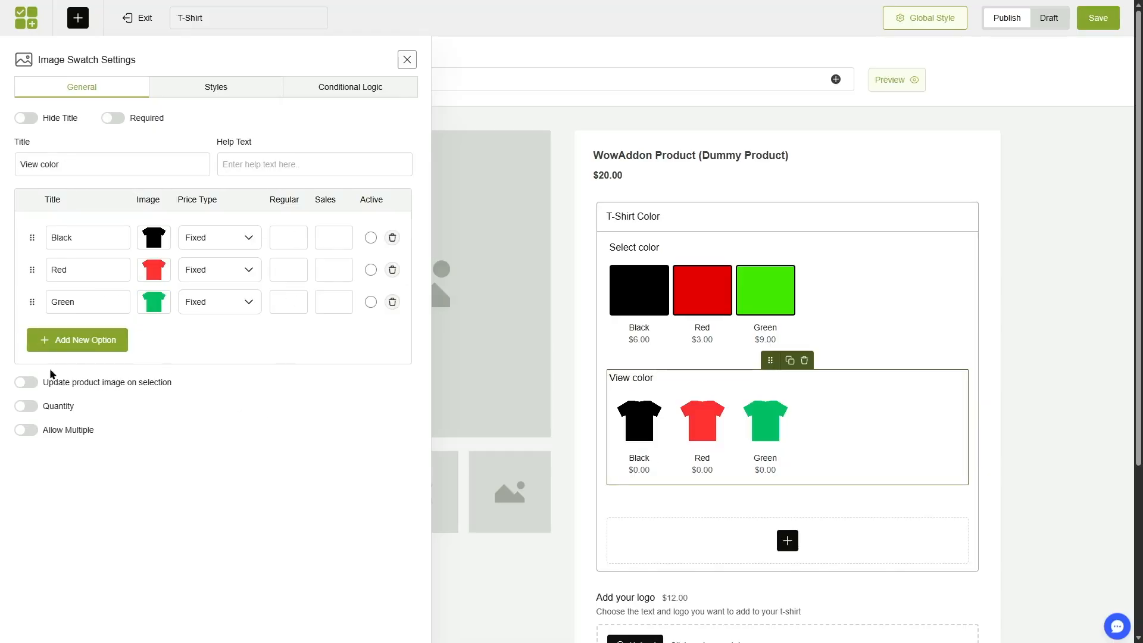
{"action": "left_click", "coordinate": [165, 387]}
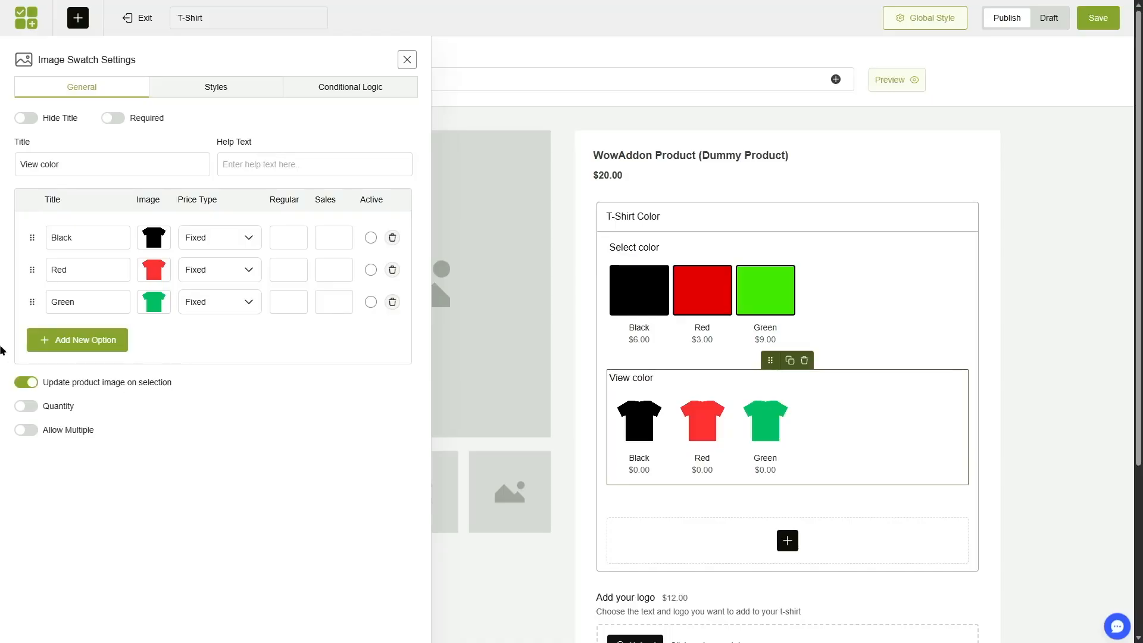
Save the T-Shirt option list and open the Shirt product page in the storefront.
{"action": "left_click", "coordinate": [407, 59]}
{"action": "left_click", "coordinate": [1095, 22]}
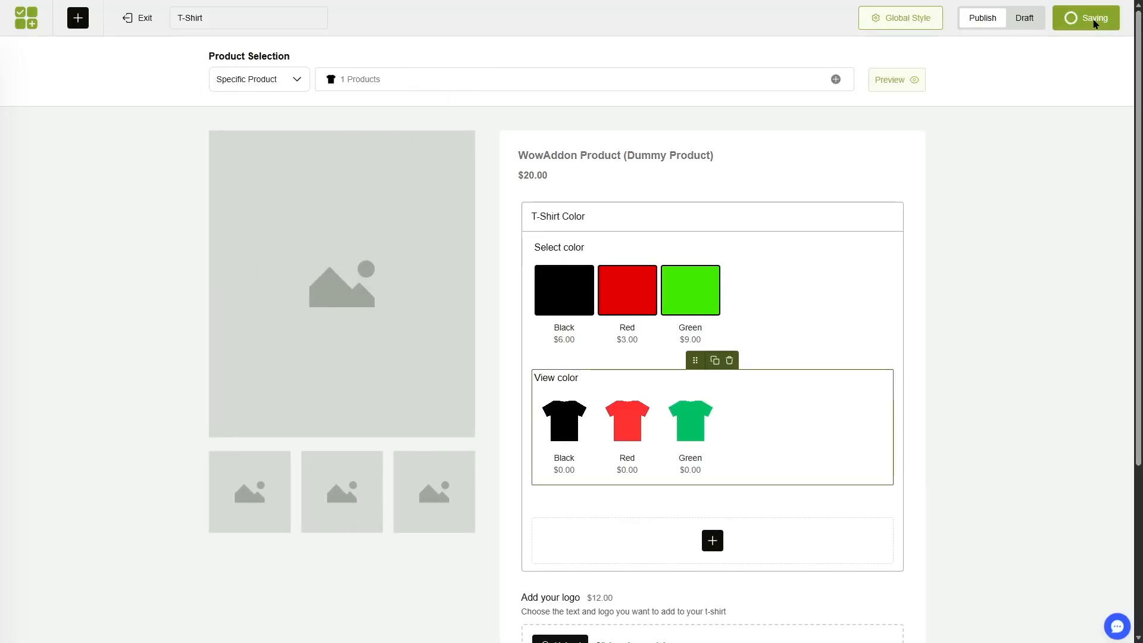
{"action": "left_click", "coordinate": [27, 19]}
{"action": "left_click", "coordinate": [51, 34]}
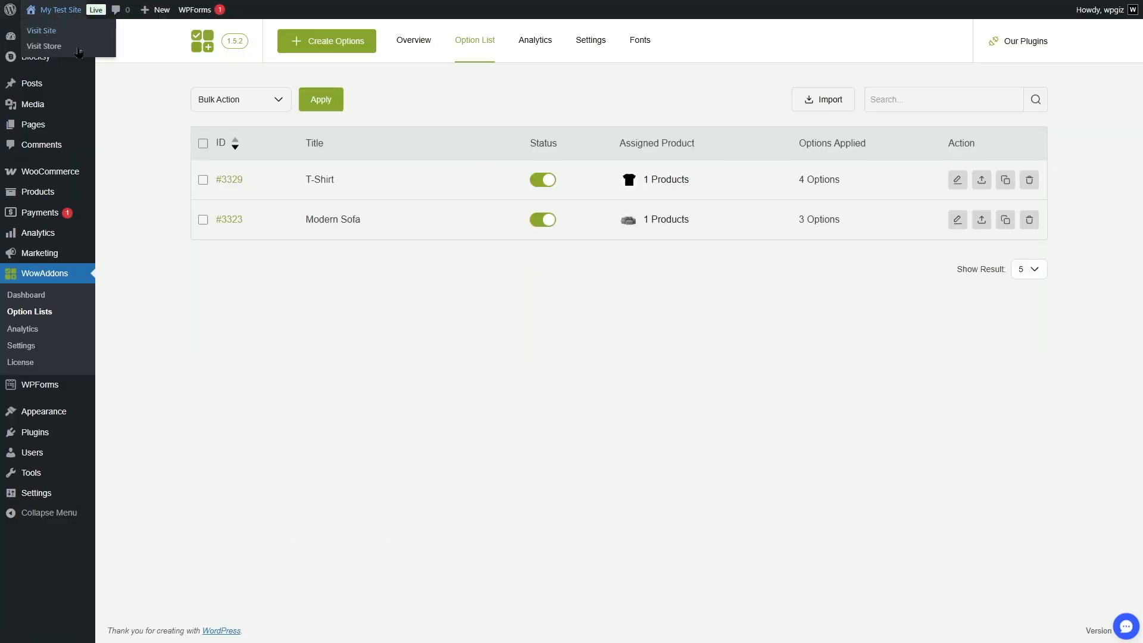
{"action": "left_click", "coordinate": [429, 68]}
{"action": "scroll", "coordinate": [593, 396], "scroll_direction": "down", "scroll_amount": 5}
{"action": "left_click", "coordinate": [288, 581]}
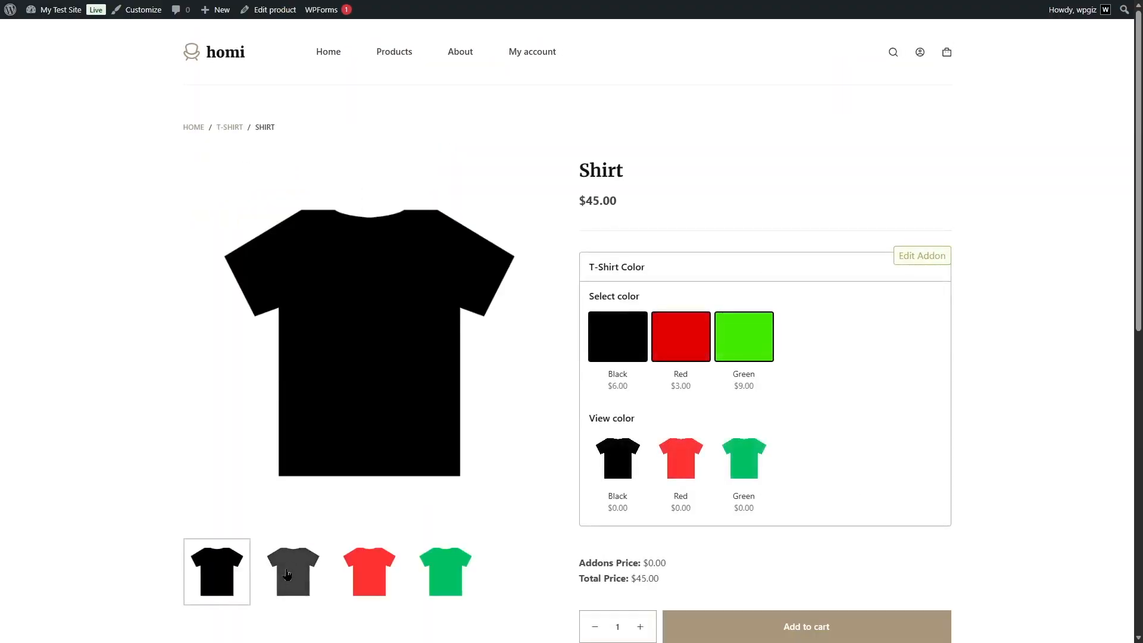
Test the Shirt's color swatches and switch between the View color images to check the product image, ending on Red.
{"action": "left_click", "coordinate": [639, 345]}
{"action": "left_click", "coordinate": [681, 345]}
{"action": "left_click", "coordinate": [632, 476]}
{"action": "left_click", "coordinate": [669, 475]}
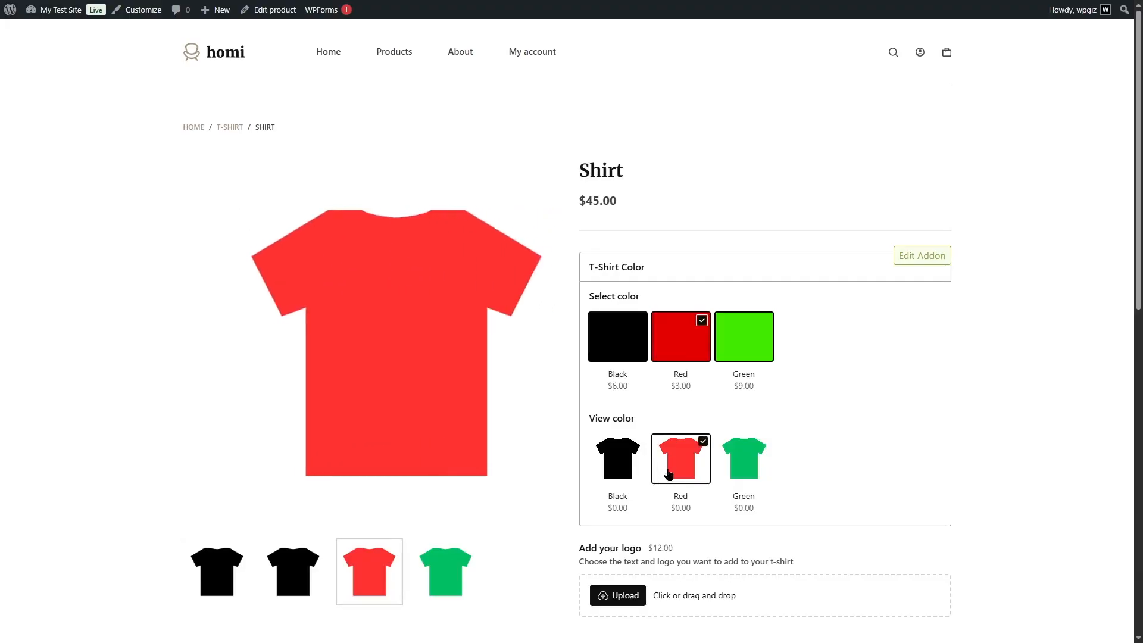
{"action": "left_click", "coordinate": [751, 470]}
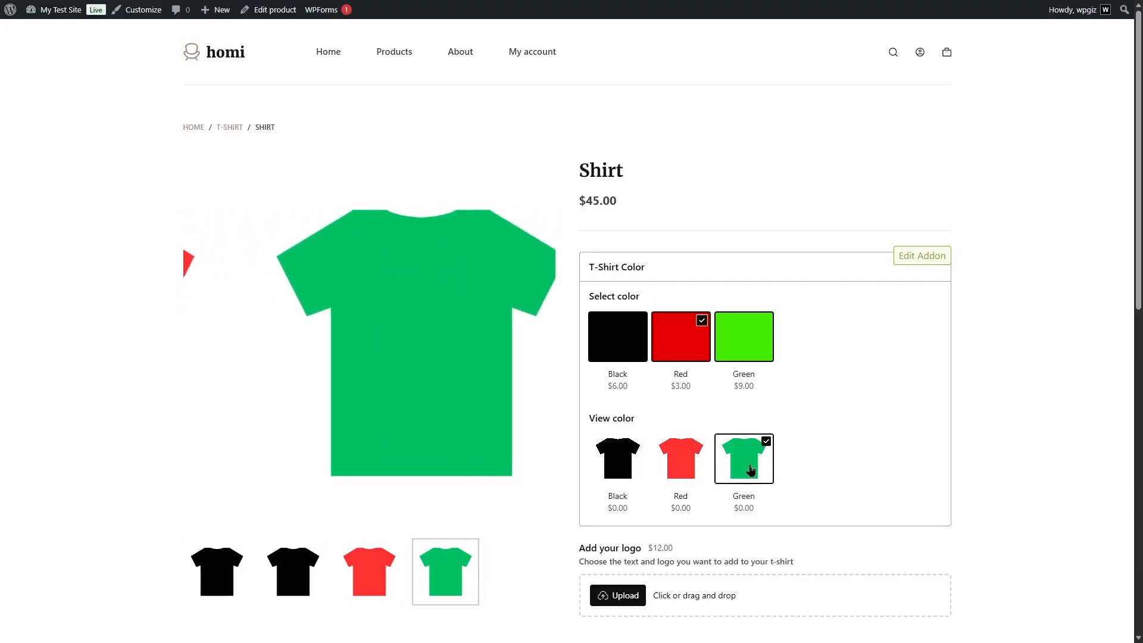
{"action": "left_click", "coordinate": [623, 470]}
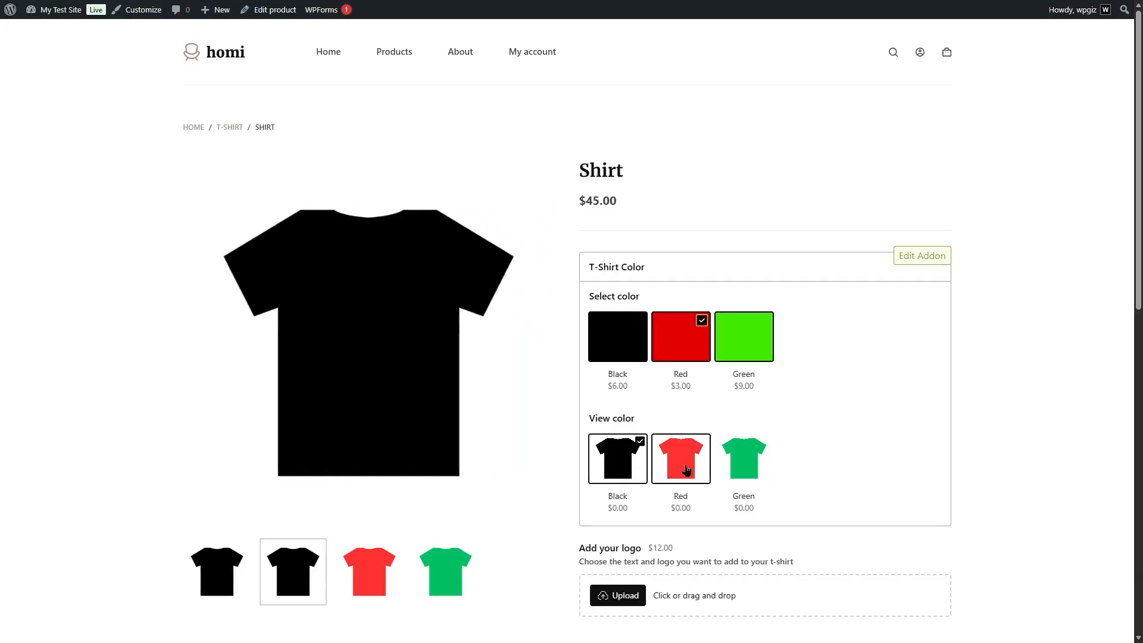
{"action": "left_click", "coordinate": [680, 462]}
Upload apple.png as the shirt's logo and choose Black for both Select color and View color.
{"action": "scroll", "coordinate": [680, 461], "scroll_direction": "down", "scroll_amount": 3}
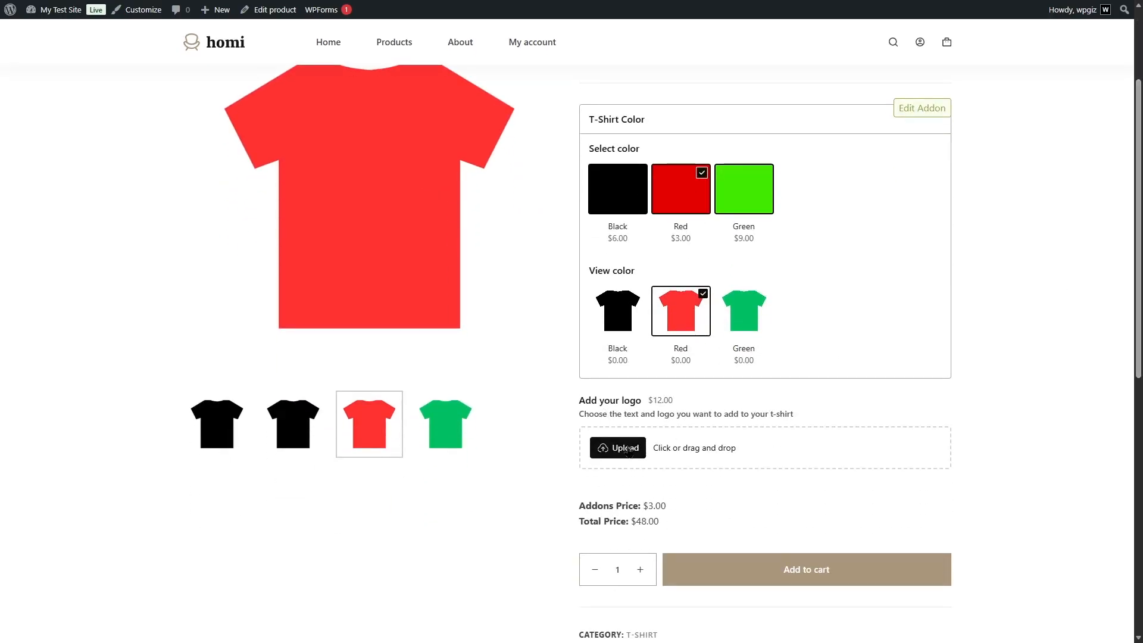
{"action": "left_click", "coordinate": [625, 447]}
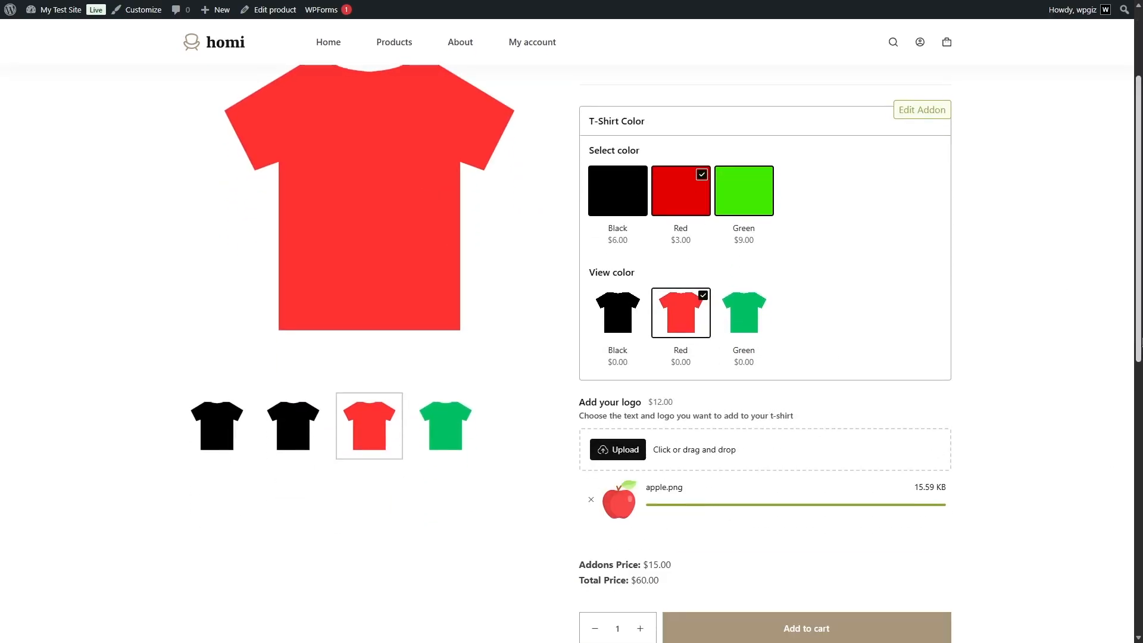
{"action": "scroll", "coordinate": [619, 298], "scroll_direction": "up", "scroll_amount": 2}
{"action": "left_click", "coordinate": [615, 272]}
{"action": "left_click", "coordinate": [625, 420]}
Add the customized Shirt to the cart.
{"action": "scroll", "coordinate": [304, 169], "scroll_direction": "down", "scroll_amount": 1}
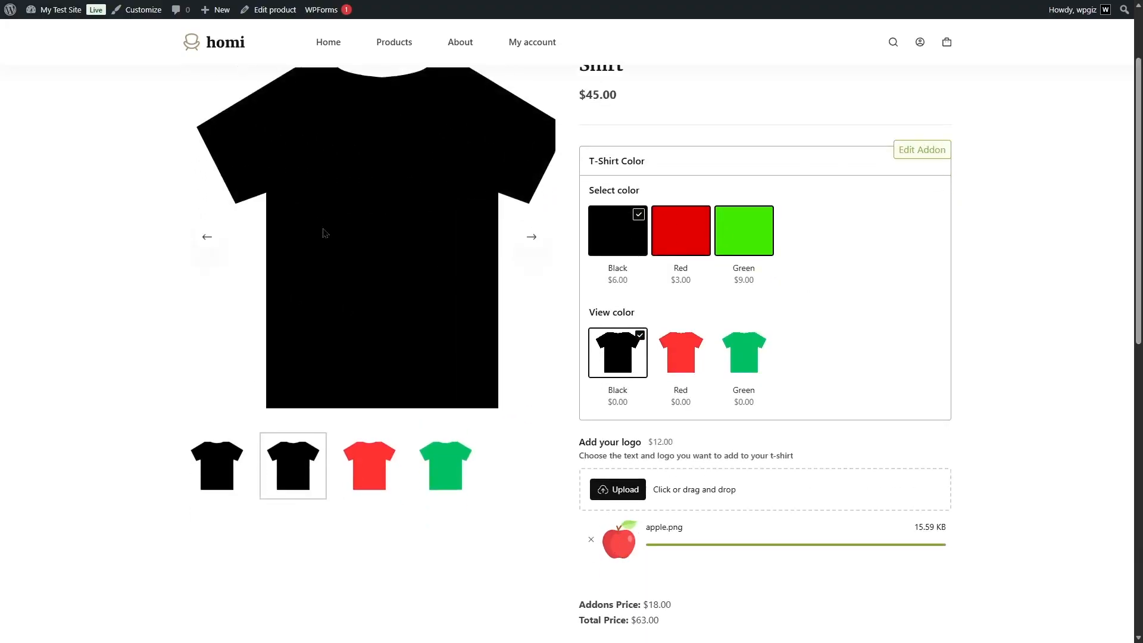
{"action": "scroll", "coordinate": [773, 209], "scroll_direction": "down", "scroll_amount": 3}
{"action": "scroll", "coordinate": [737, 421], "scroll_direction": "down", "scroll_amount": 1}
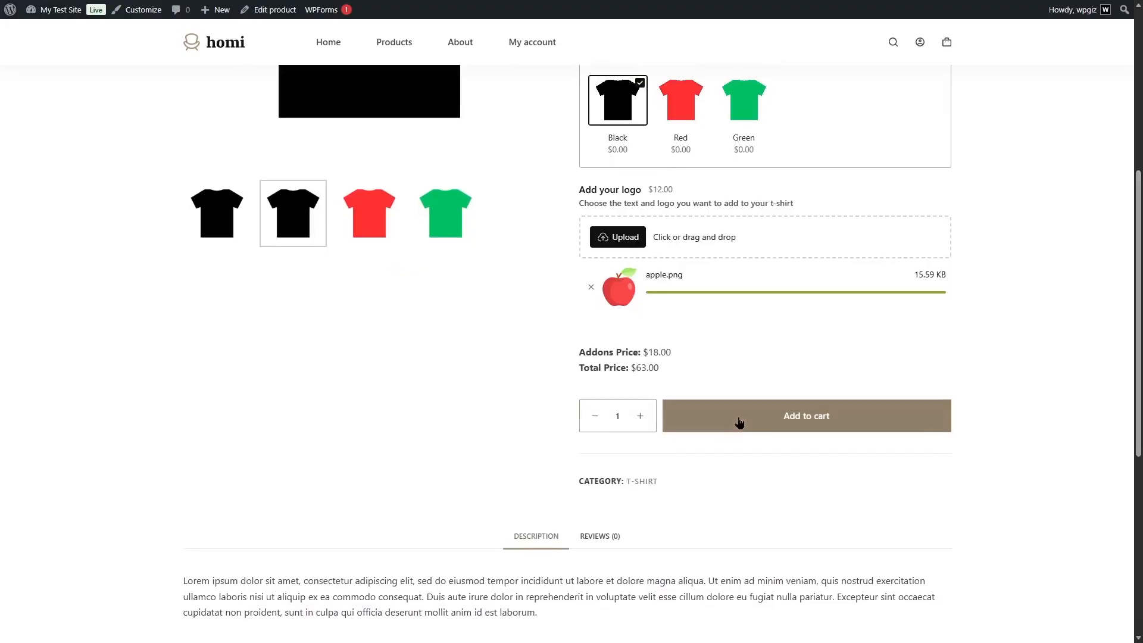
{"action": "left_click", "coordinate": [732, 423]}
{"action": "left_click", "coordinate": [860, 421]}
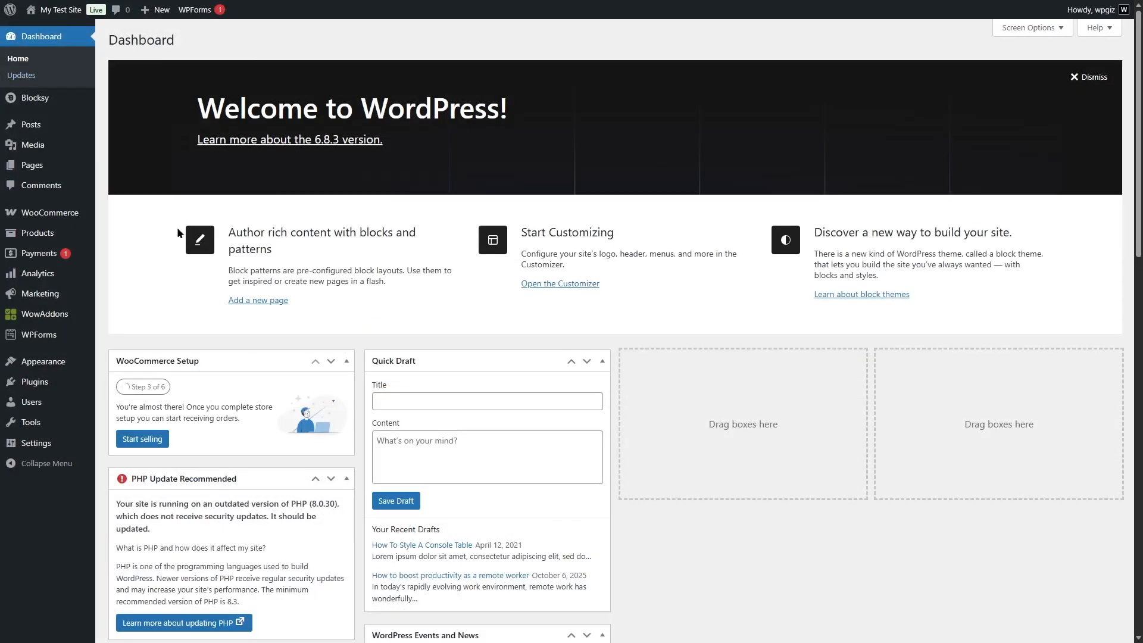
Open the T-Shirt option list in WowAddons for editing.
{"action": "mouse_move", "coordinate": [66, 324]}
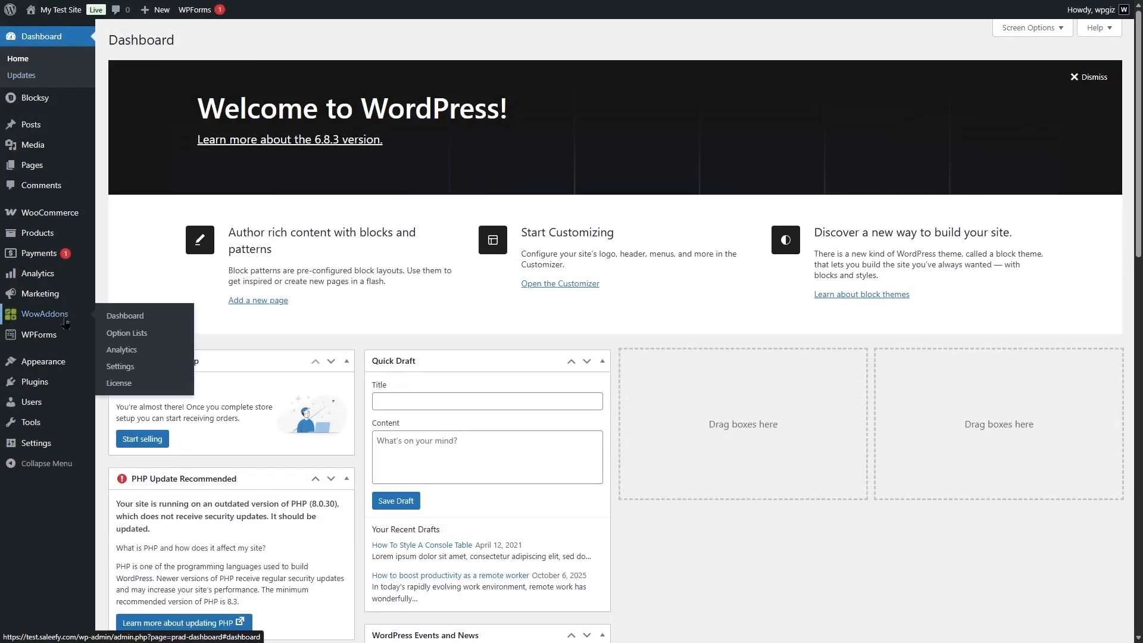
{"action": "left_click", "coordinate": [143, 333]}
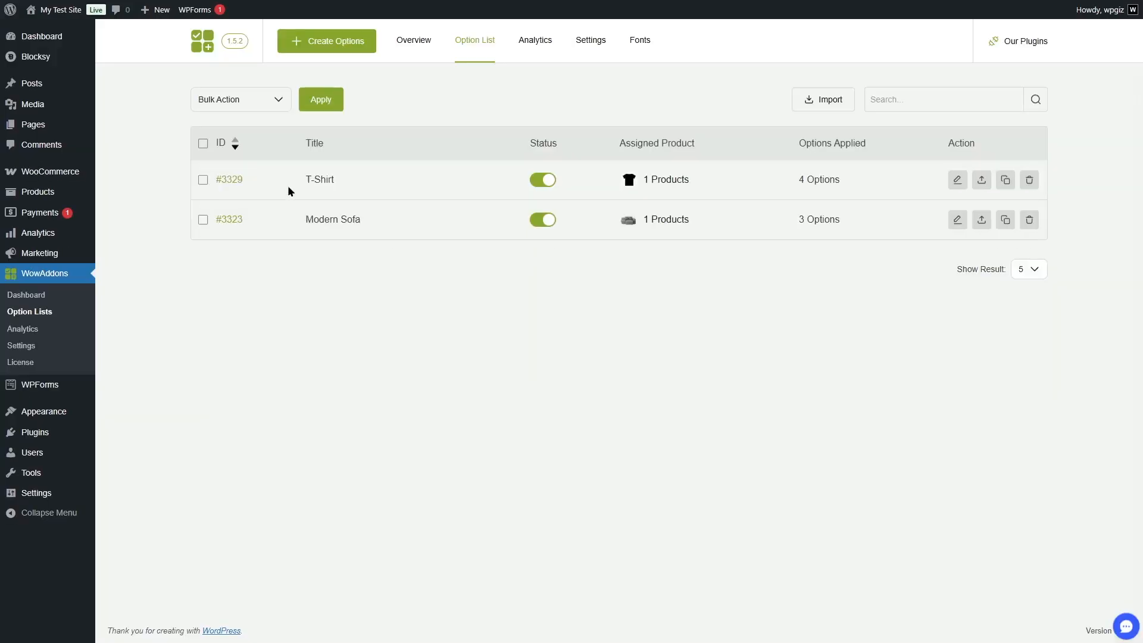
{"action": "left_click", "coordinate": [957, 180]}
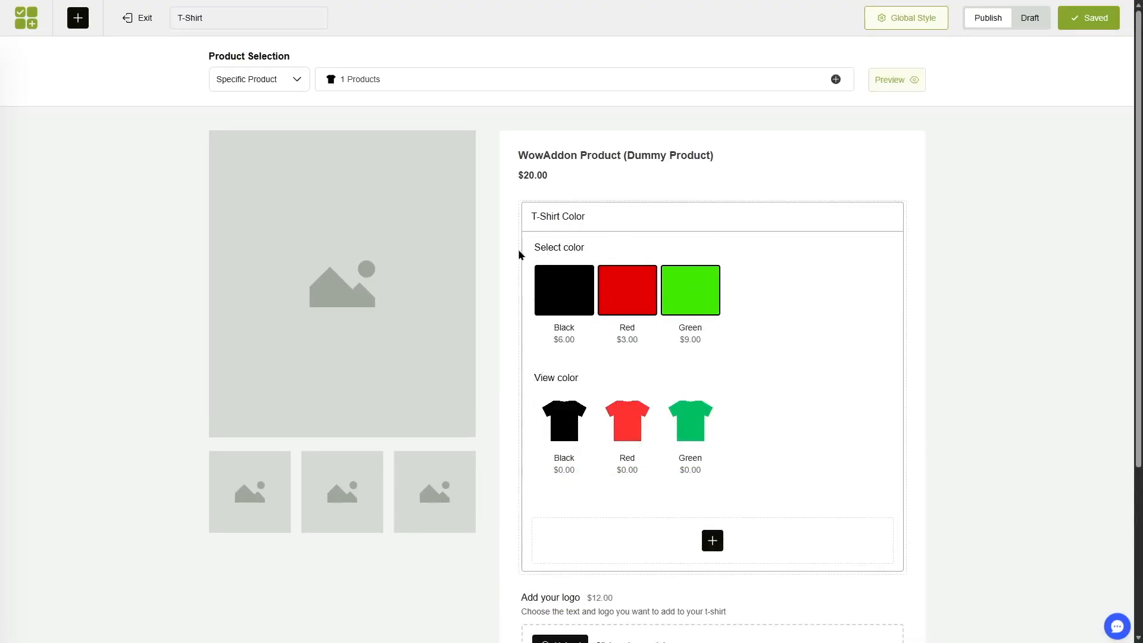
Try a Checkbox field below View color in the T-Shirt Color section, delete it, and try a Switch field in its place.
{"action": "scroll", "coordinate": [767, 237], "scroll_direction": "down", "scroll_amount": 3}
{"action": "left_click", "coordinate": [715, 374]}
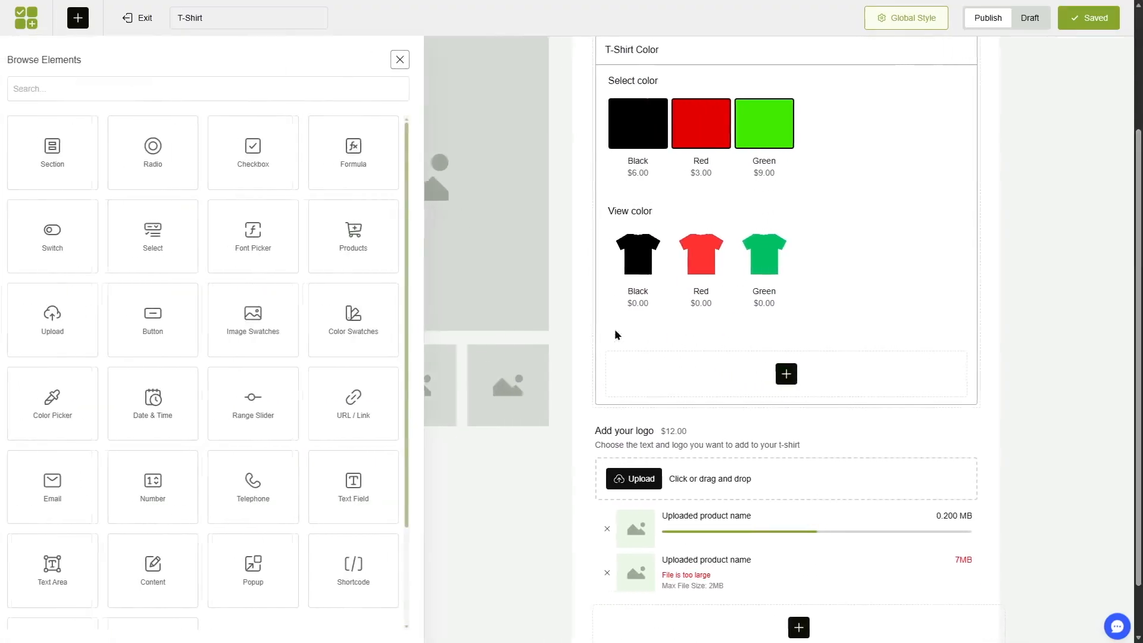
{"action": "left_click", "coordinate": [259, 156]}
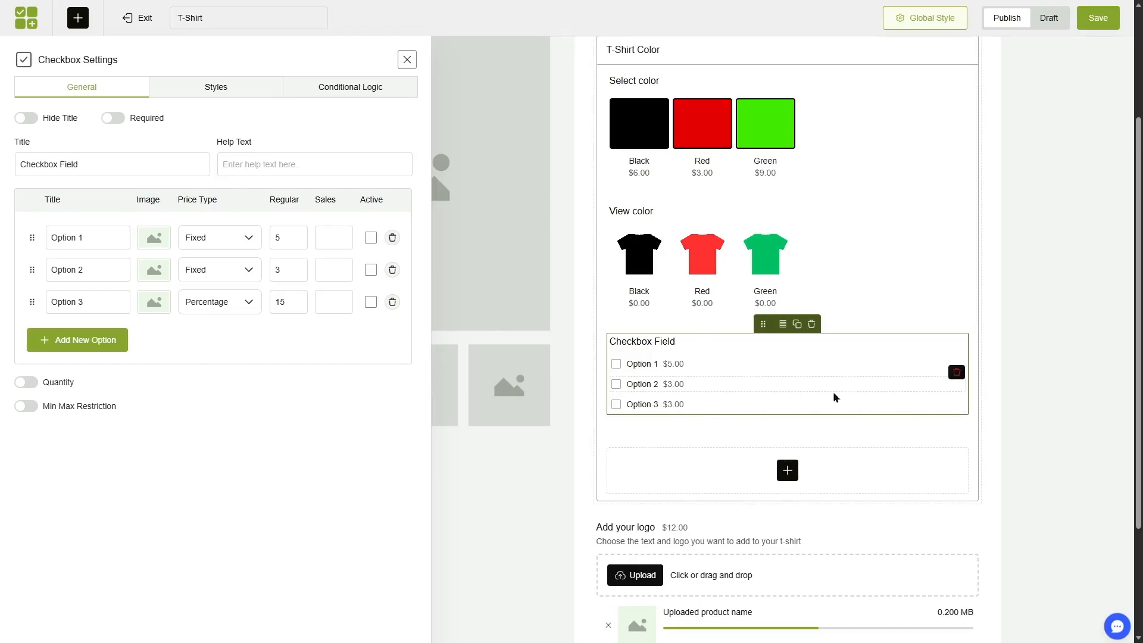
{"action": "left_click", "coordinate": [810, 324]}
{"action": "left_click", "coordinate": [788, 374]}
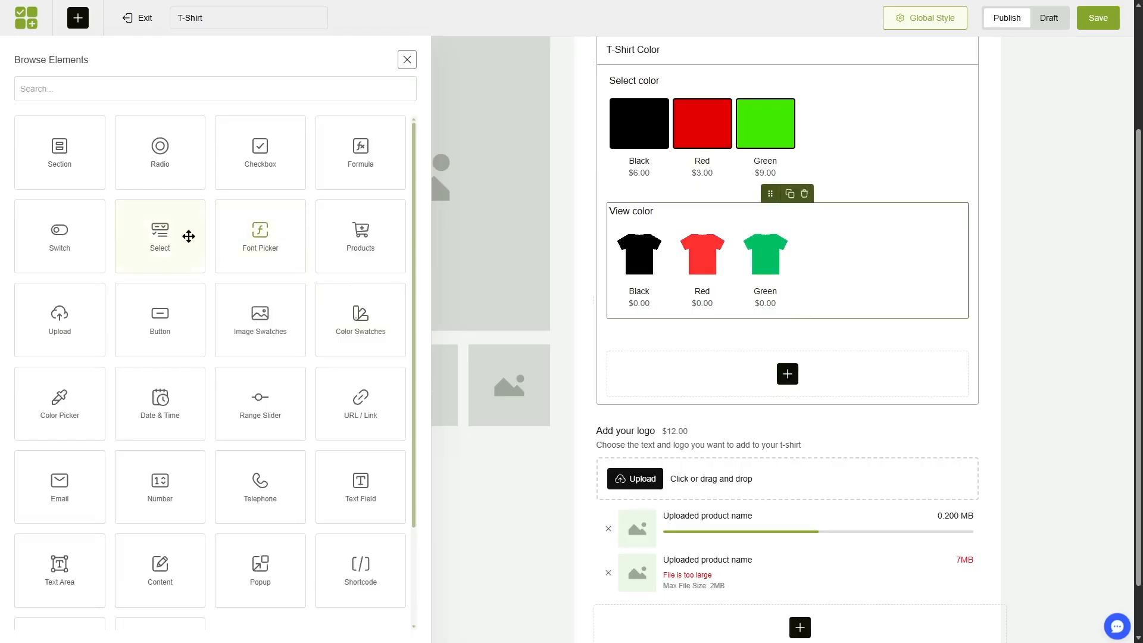
{"action": "left_click", "coordinate": [76, 248]}
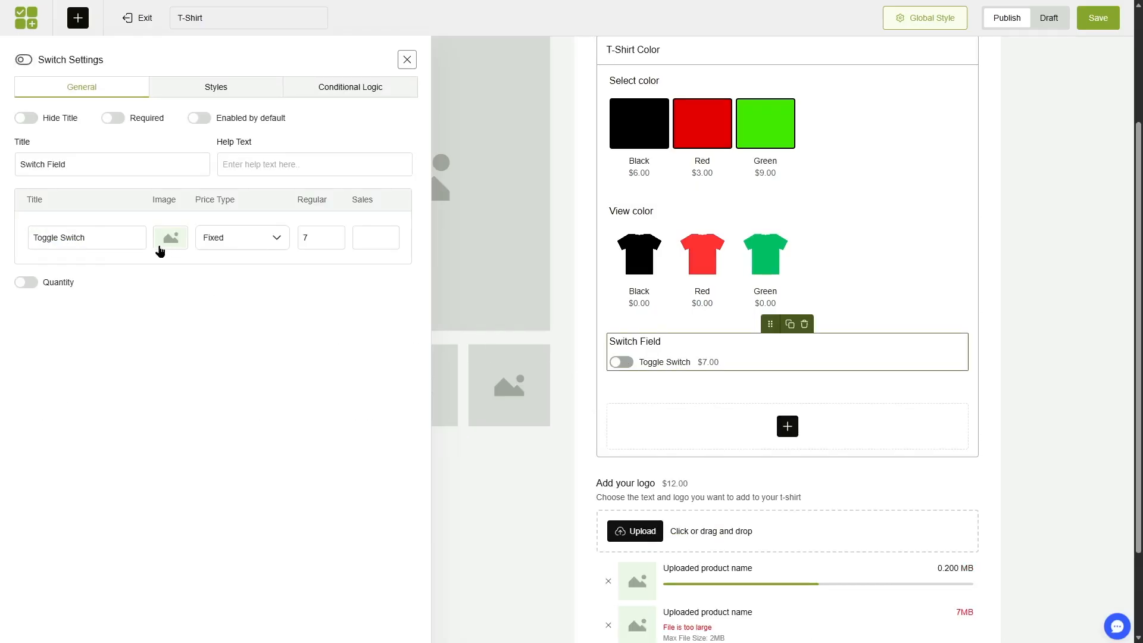
Add a Text Field below View color in the T-Shirt Color section and close its settings.
{"action": "left_click", "coordinate": [788, 426]}
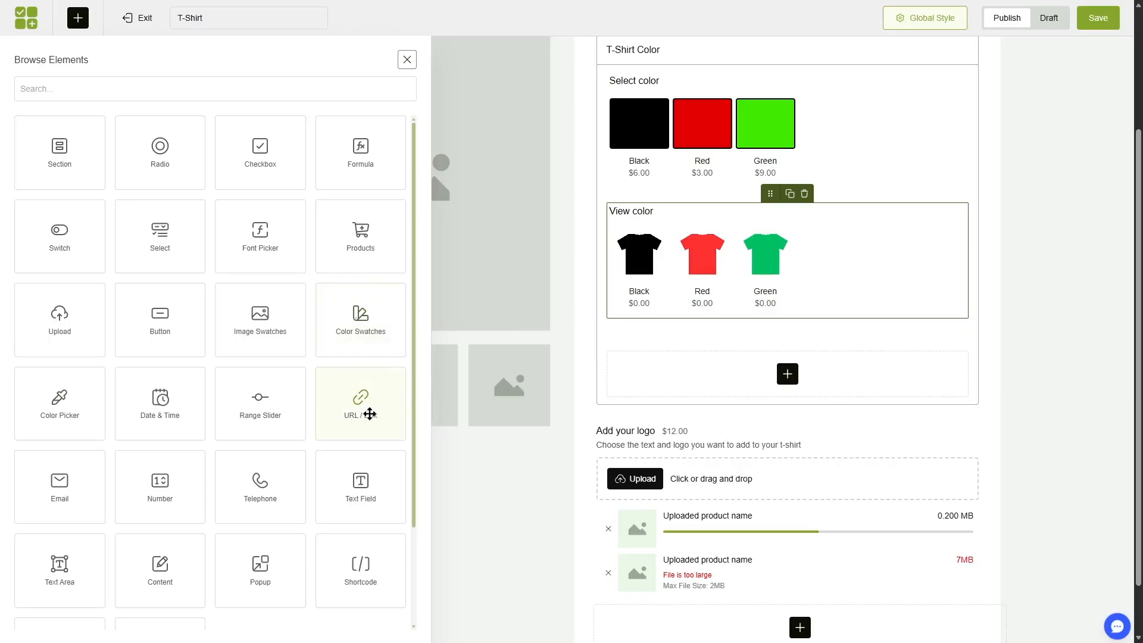
{"action": "left_click", "coordinate": [373, 492]}
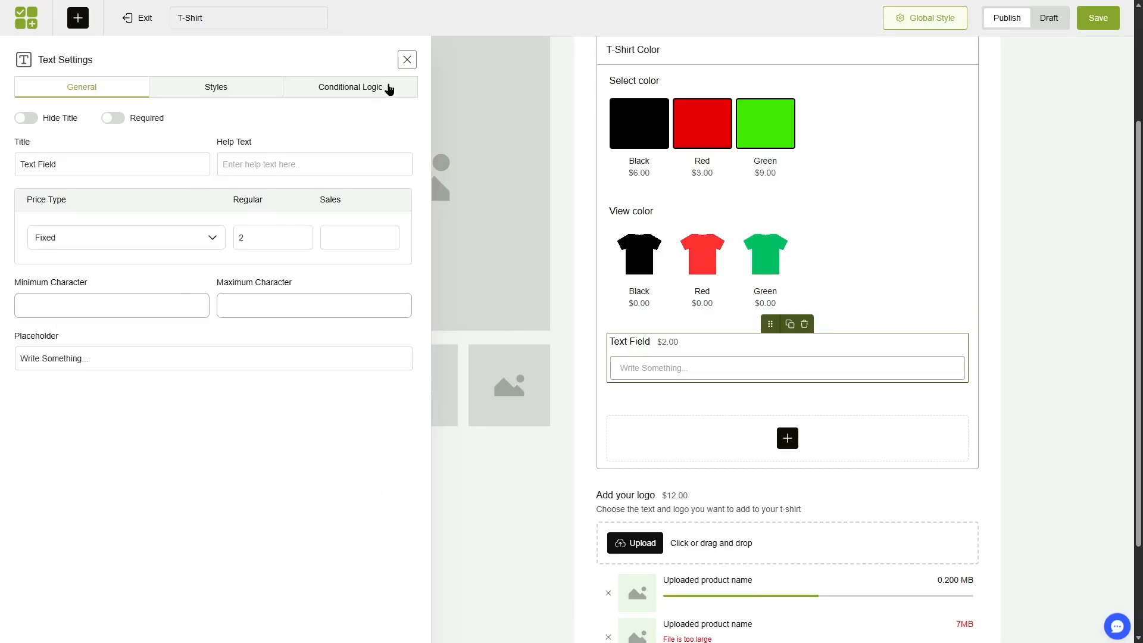
{"action": "left_click", "coordinate": [407, 60]}
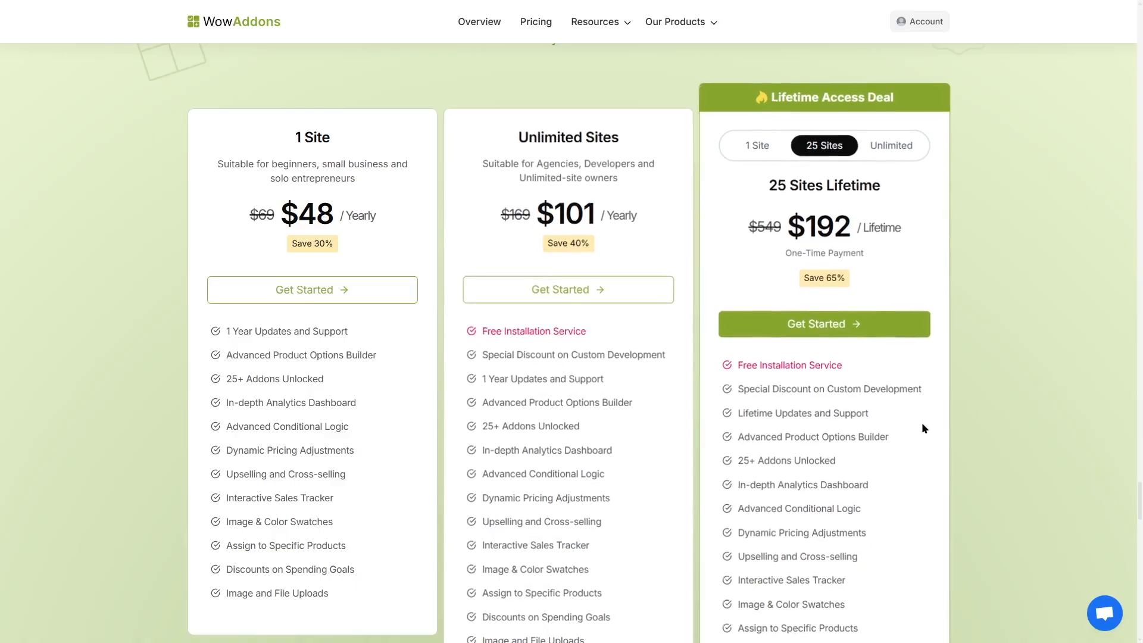
Compare the 1 Site, 25 Sites and Unlimited lifetime plans on the WowAddons pricing page, ending on 25 Sites.
{"action": "scroll", "coordinate": [294, 195], "scroll_direction": "down", "scroll_amount": 1}
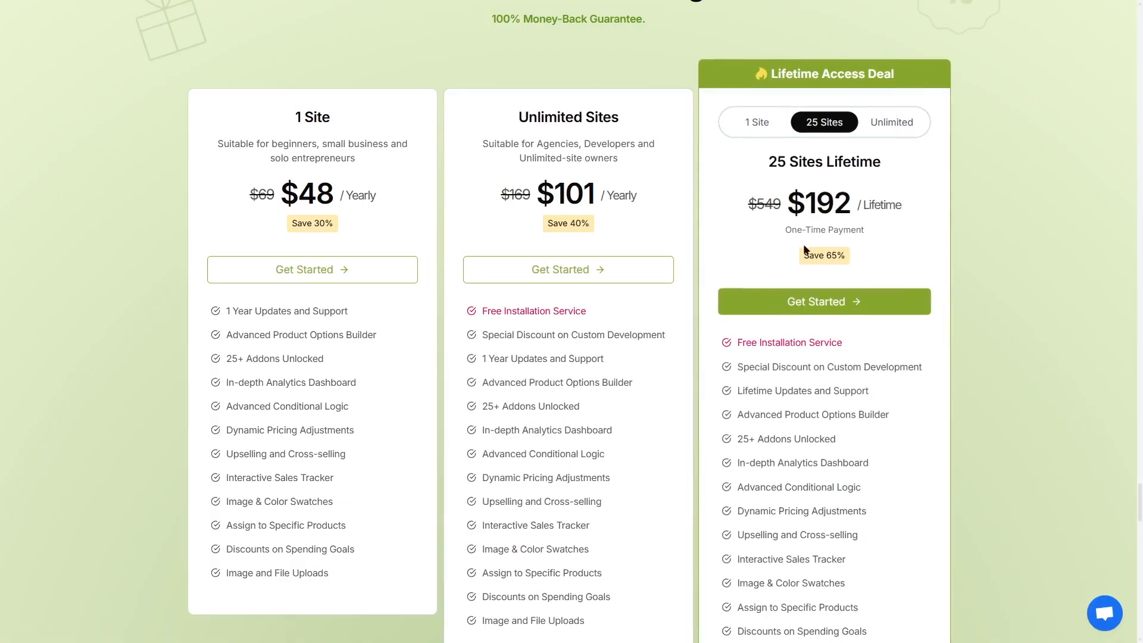
{"action": "left_click", "coordinate": [757, 122]}
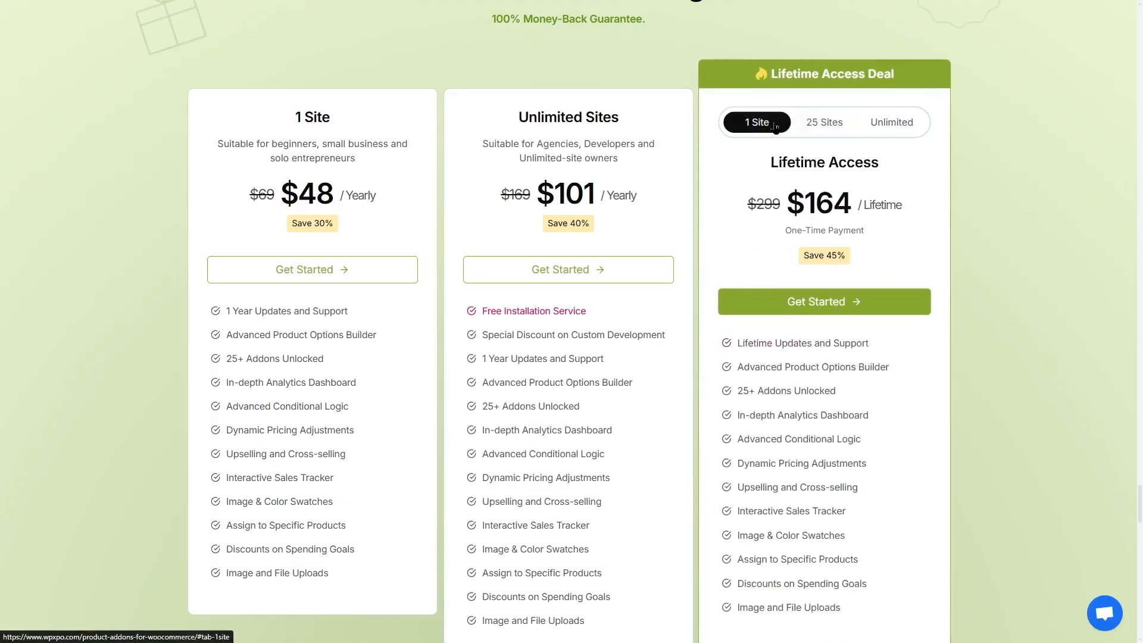
{"action": "left_click", "coordinate": [824, 122]}
{"action": "left_click", "coordinate": [893, 122]}
{"action": "left_click", "coordinate": [831, 122]}
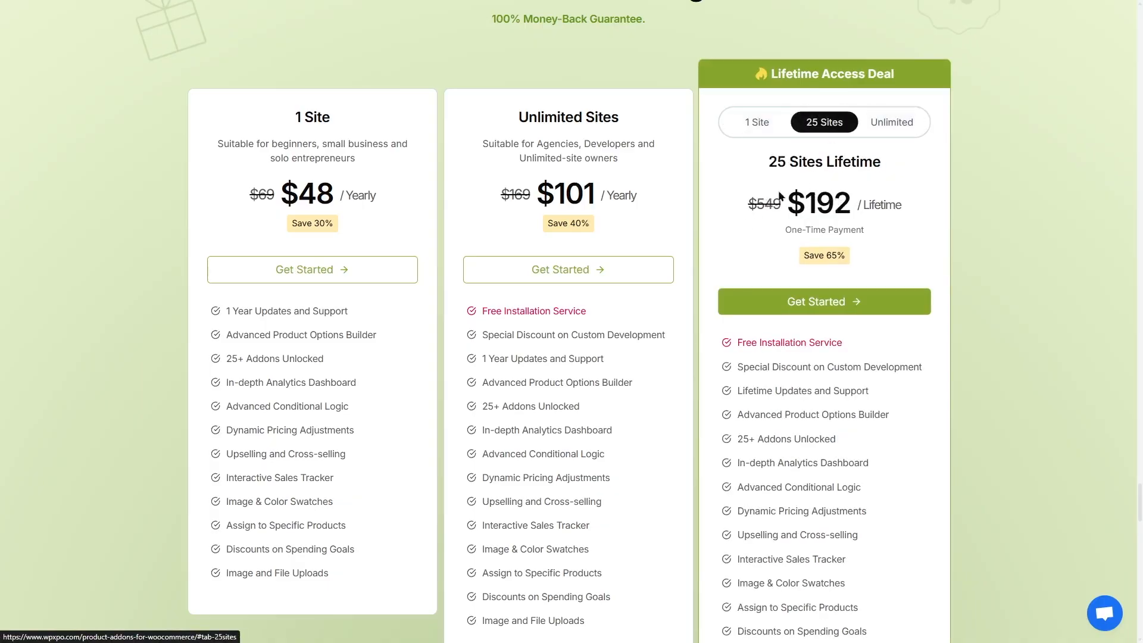